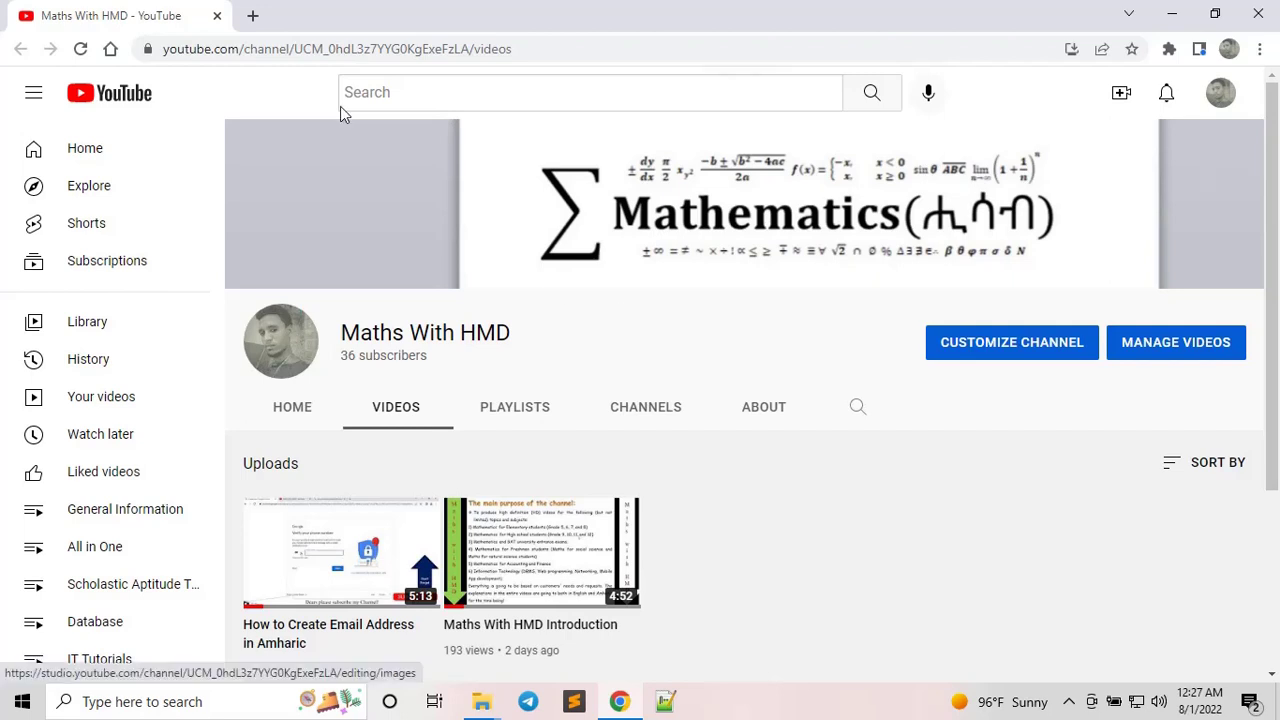
# Search the web for "what is information technology" in a new browser tab
pyautogui.click(252, 16)
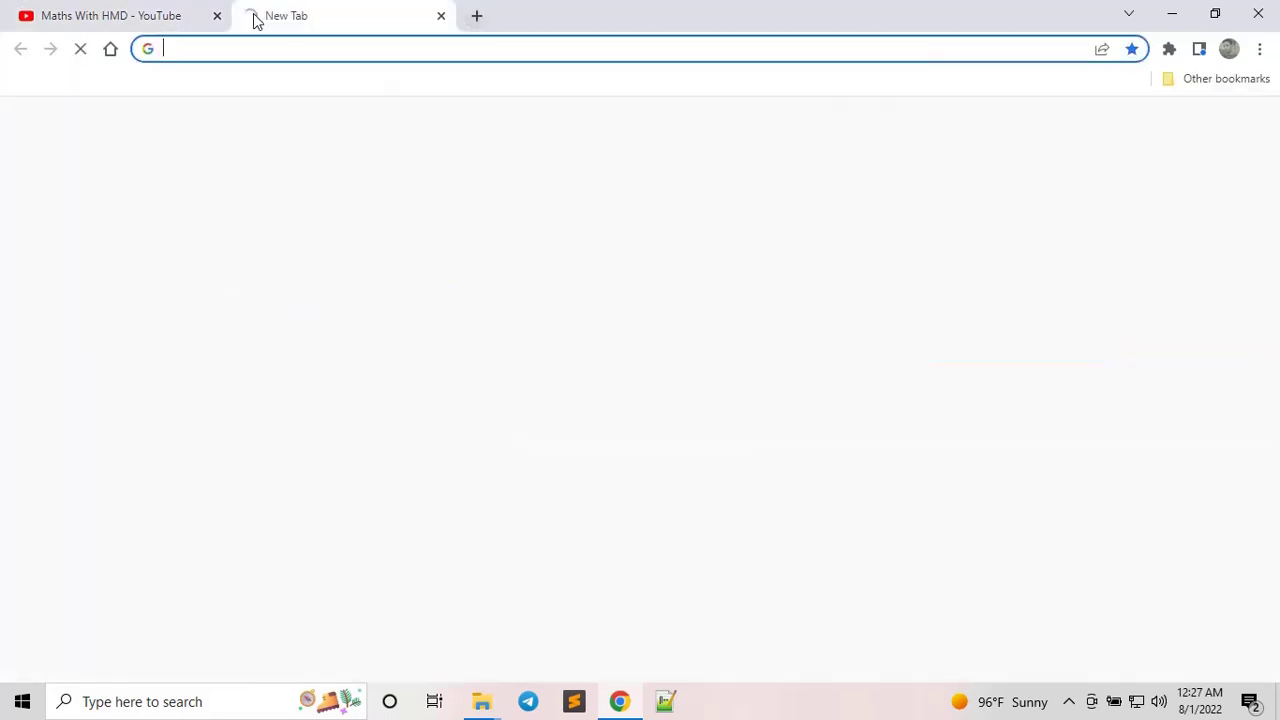
pyautogui.click(173, 47)
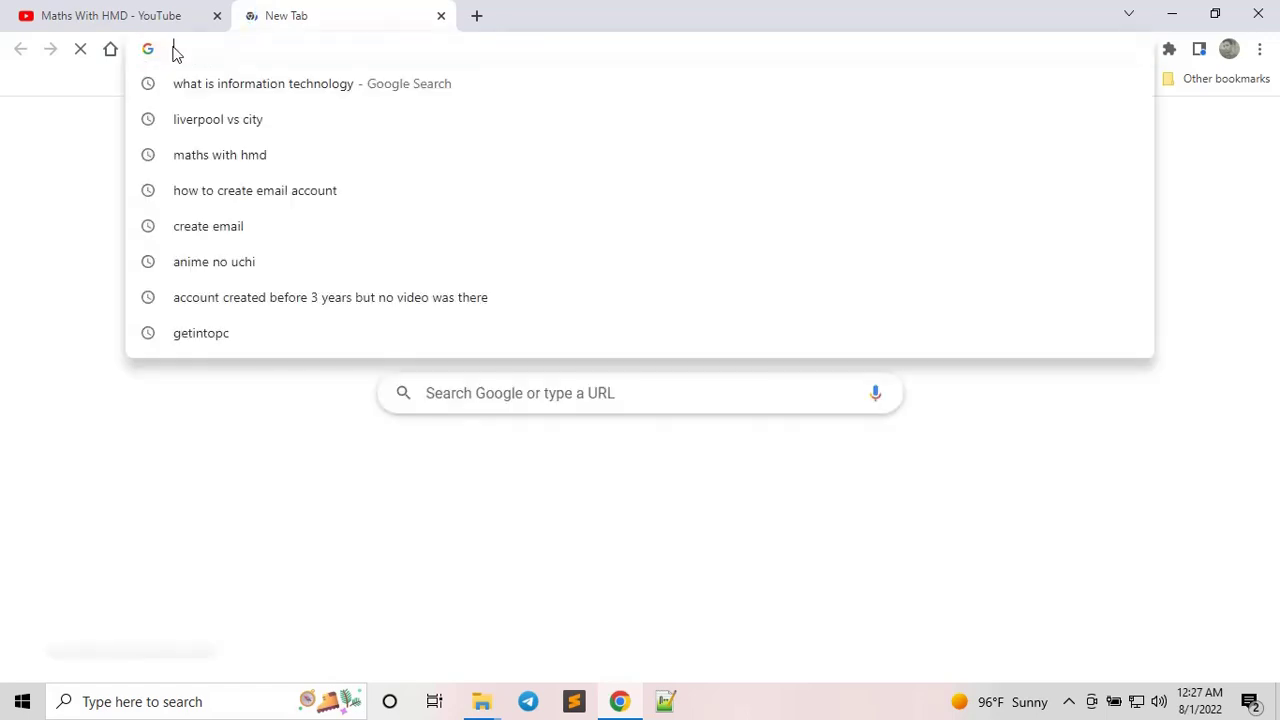
pyautogui.click(248, 83)
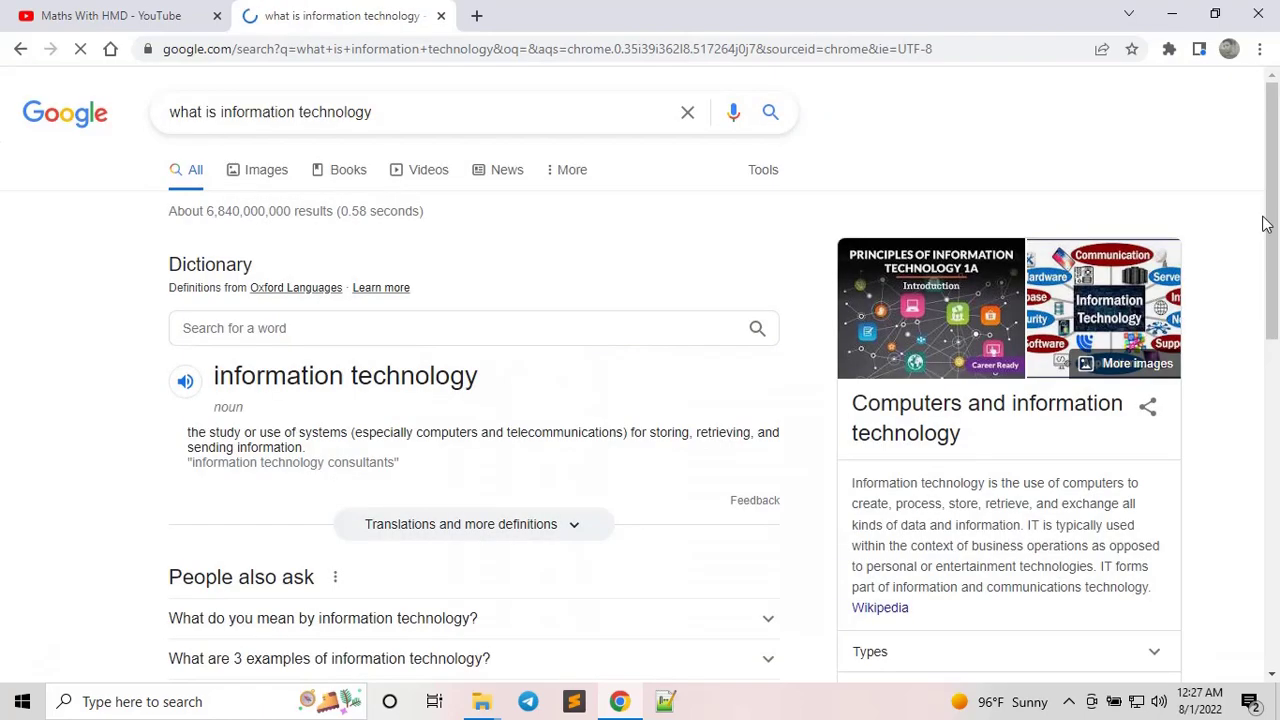
# Open the SNHU article "What is Information Technology?" from the search results
pyautogui.moveTo(1272, 190); pyautogui.dragTo(1246, 329)
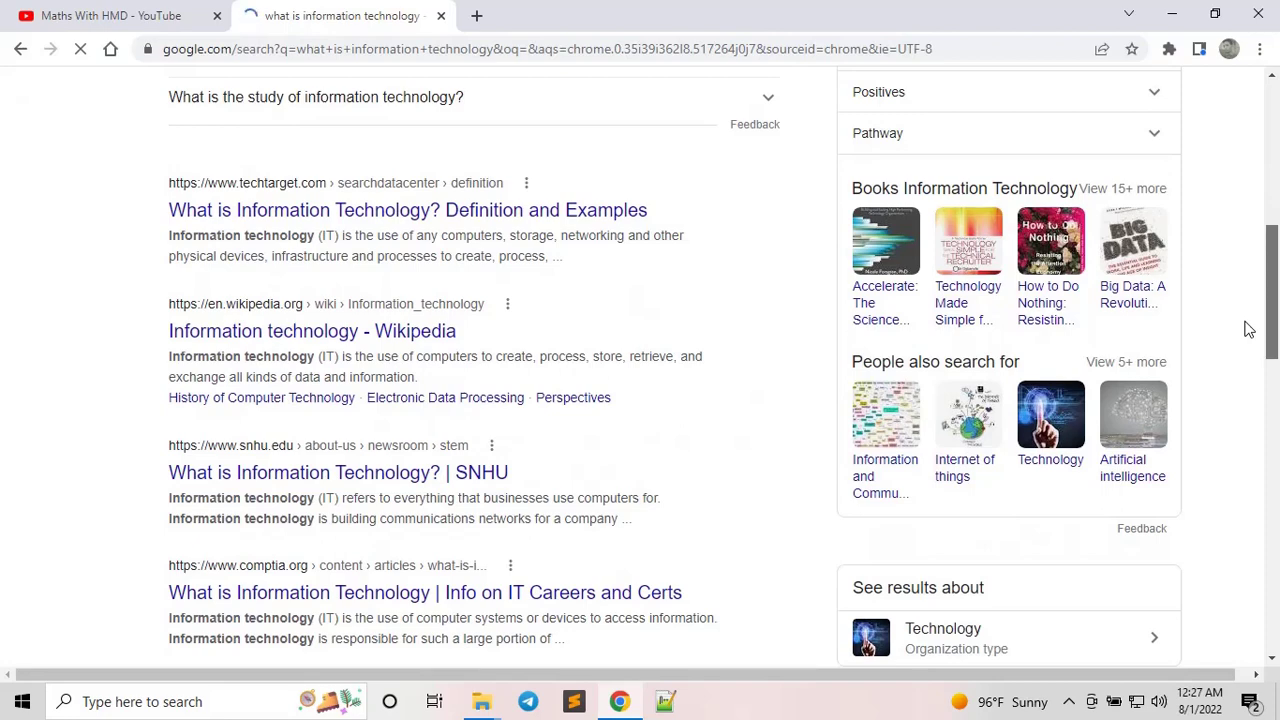
pyautogui.moveTo(1275, 323); pyautogui.dragTo(1269, 375)
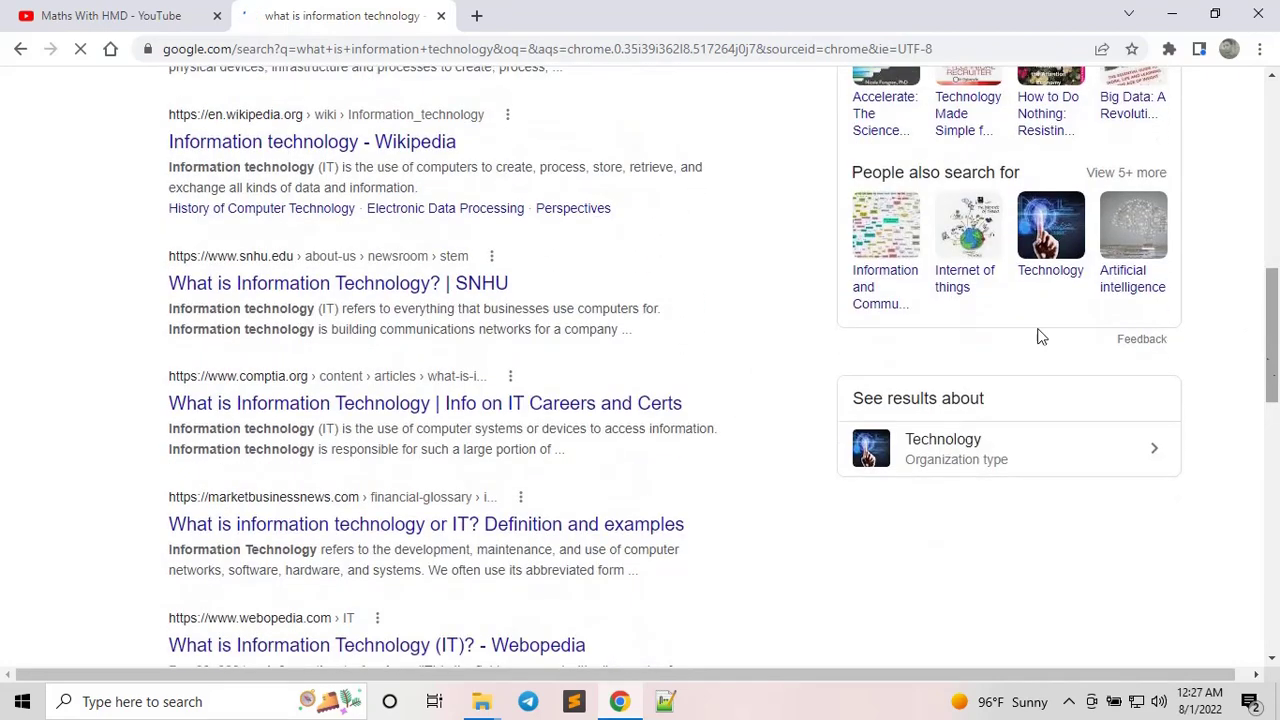
pyautogui.click(417, 285)
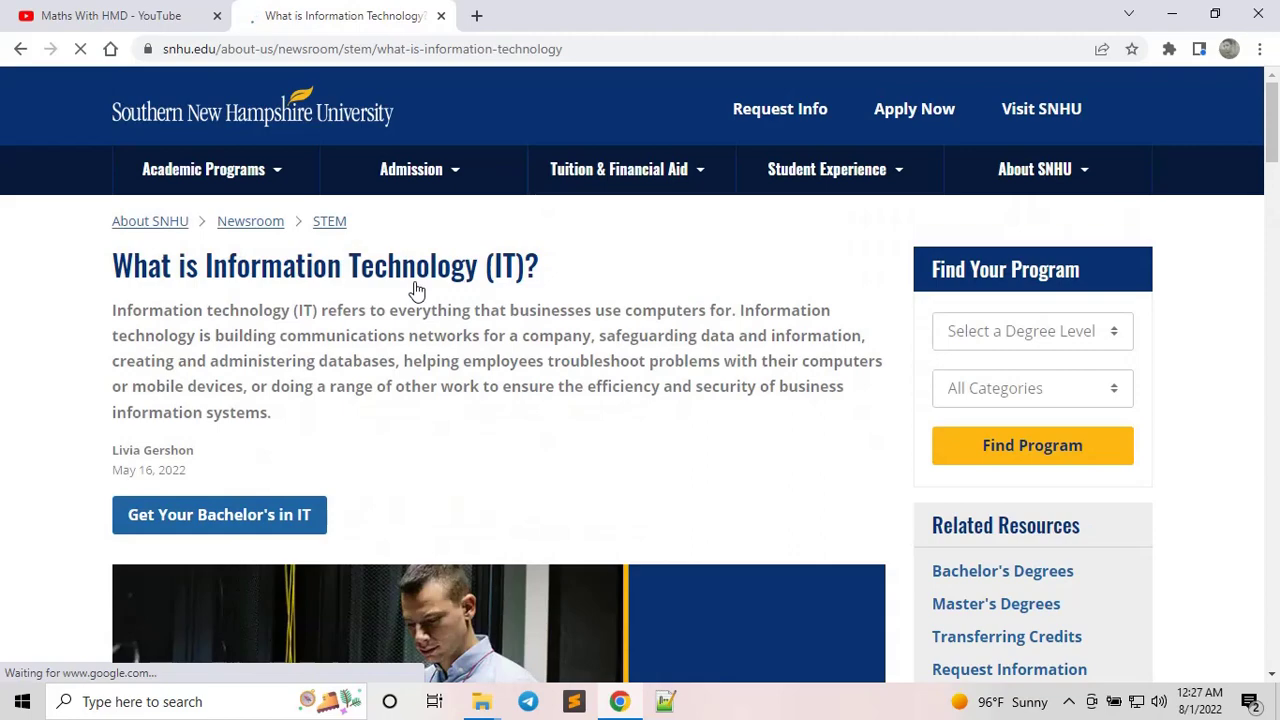
# Skim the SNHU article on information technology and highlight its full web address
pyautogui.click(1271, 205)
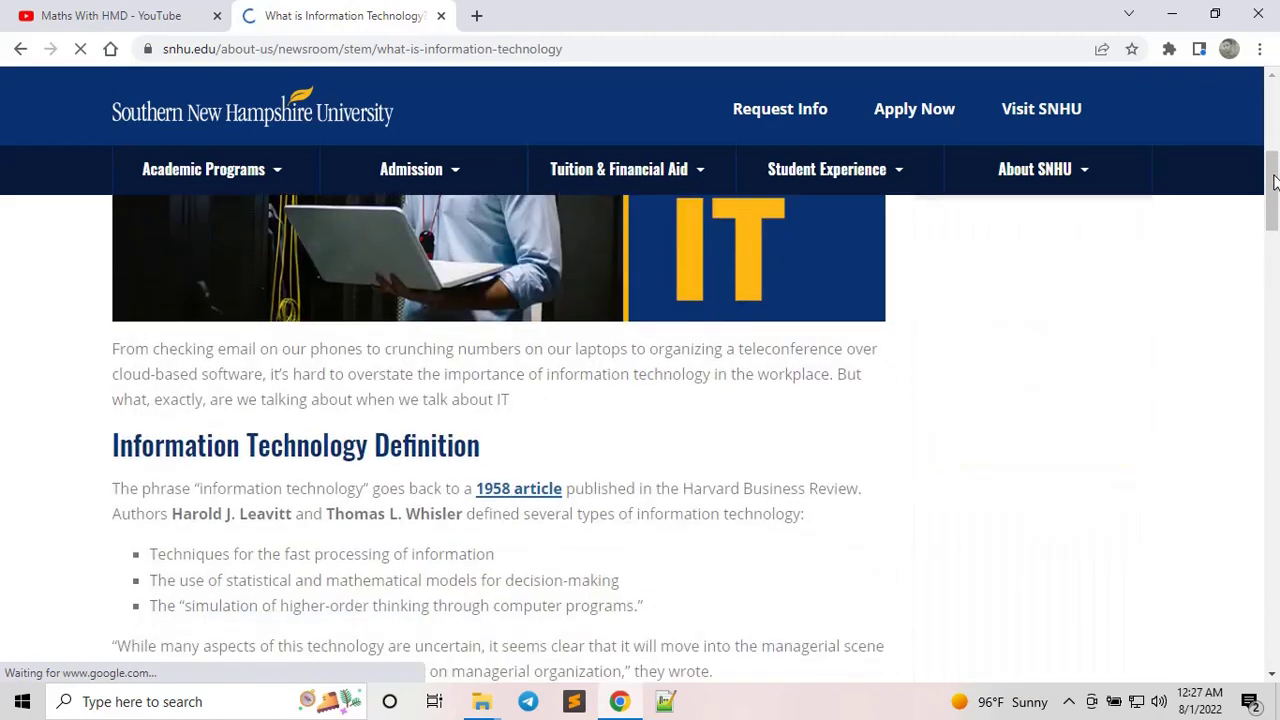
pyautogui.moveTo(1271, 220); pyautogui.dragTo(1217, 86)
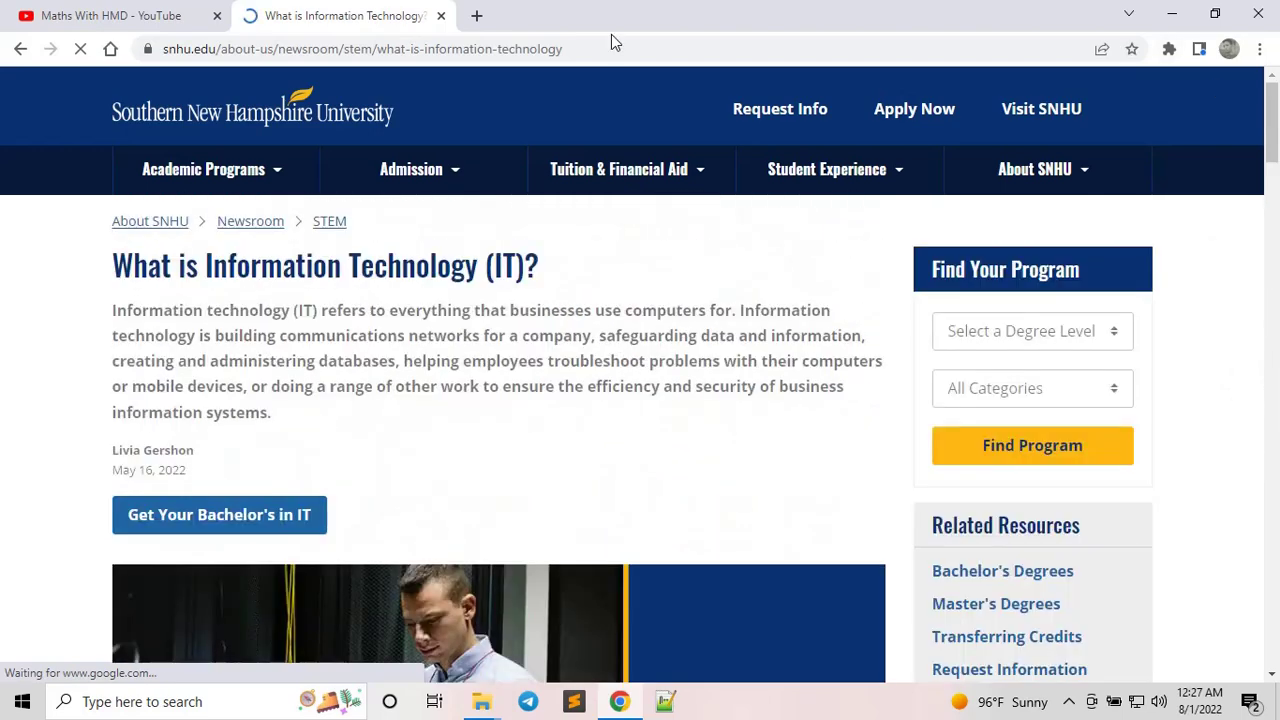
pyautogui.click(565, 53)
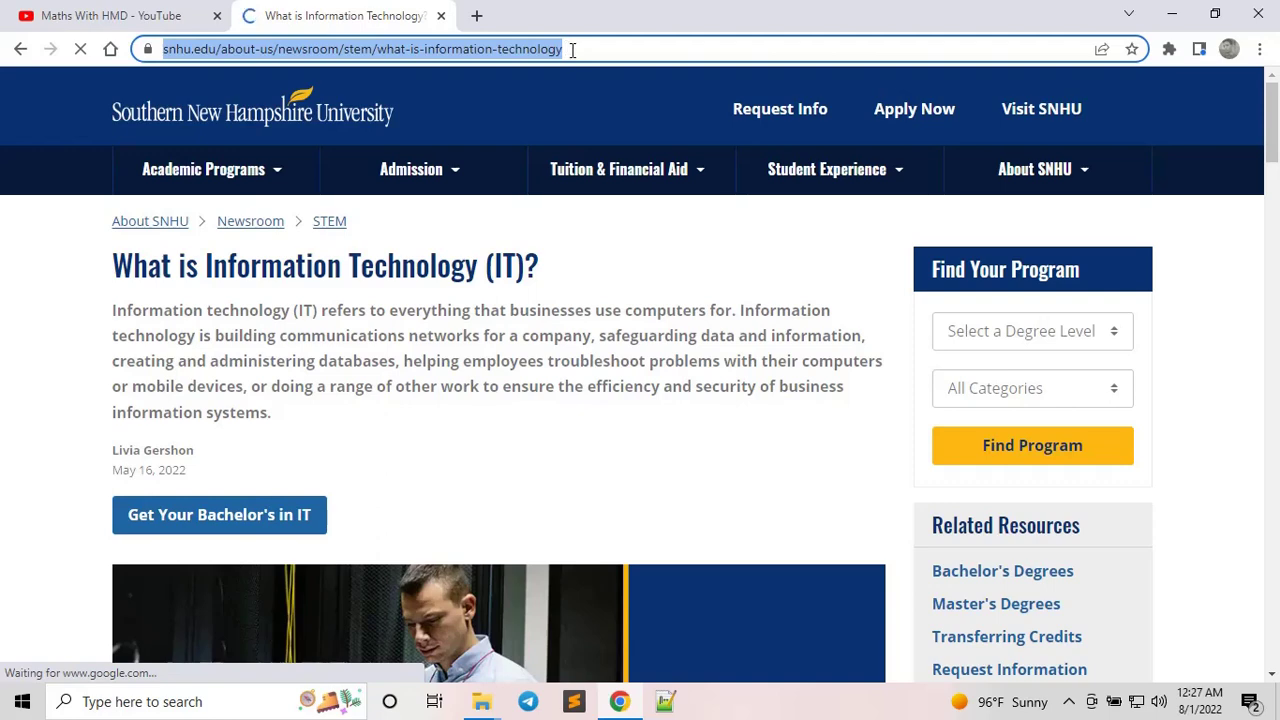
pyautogui.moveTo(572, 49); pyautogui.dragTo(150, 88)
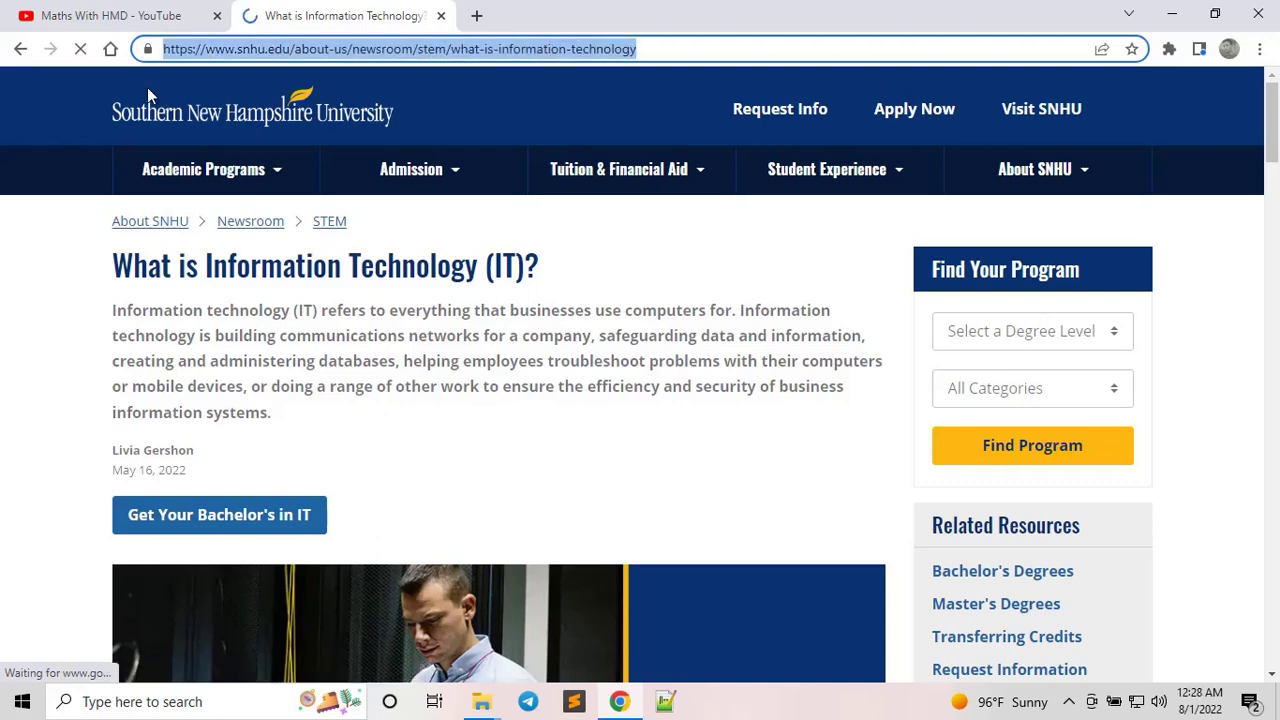
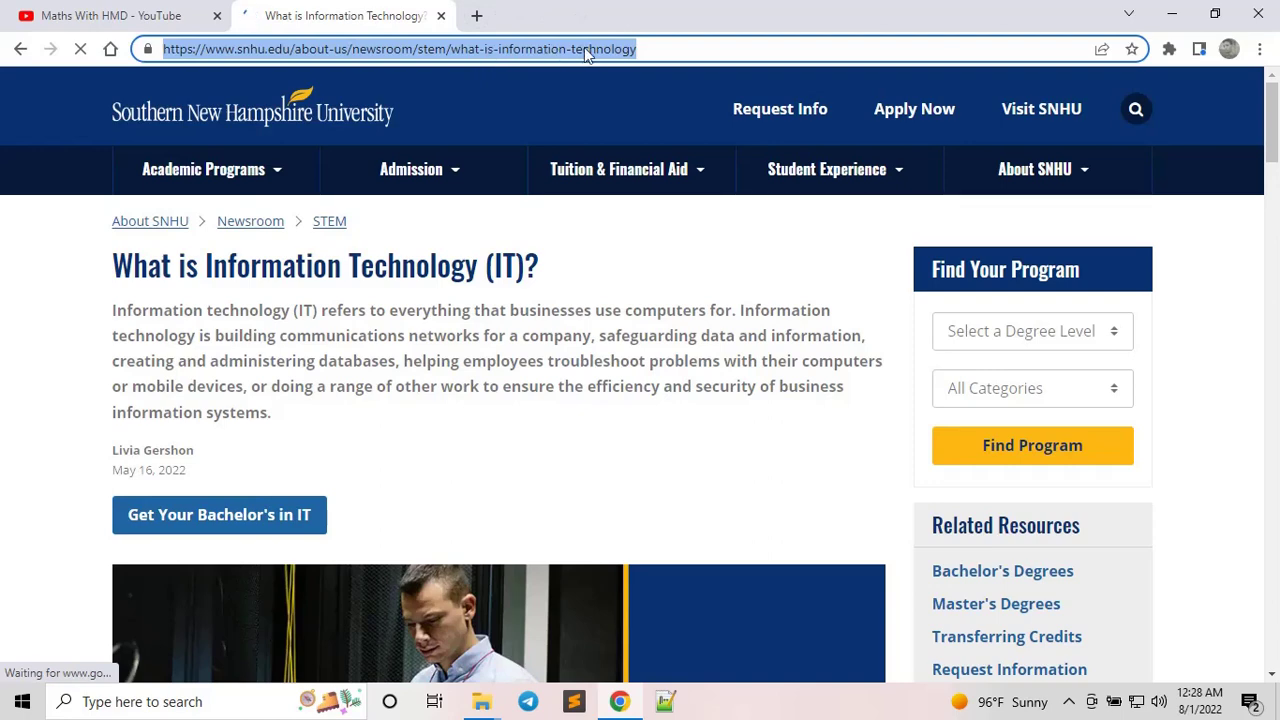
# Open the bookmark manager in a new browser tab
pyautogui.click(477, 16)
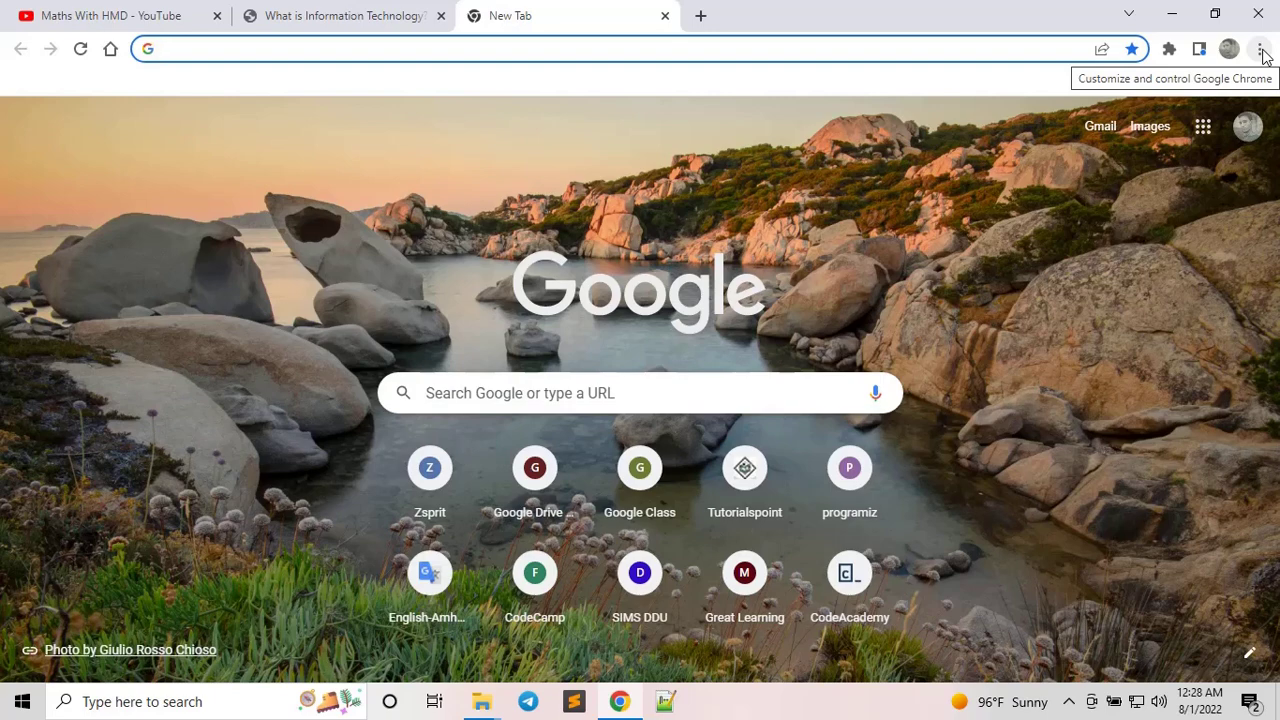
pyautogui.click(1261, 50)
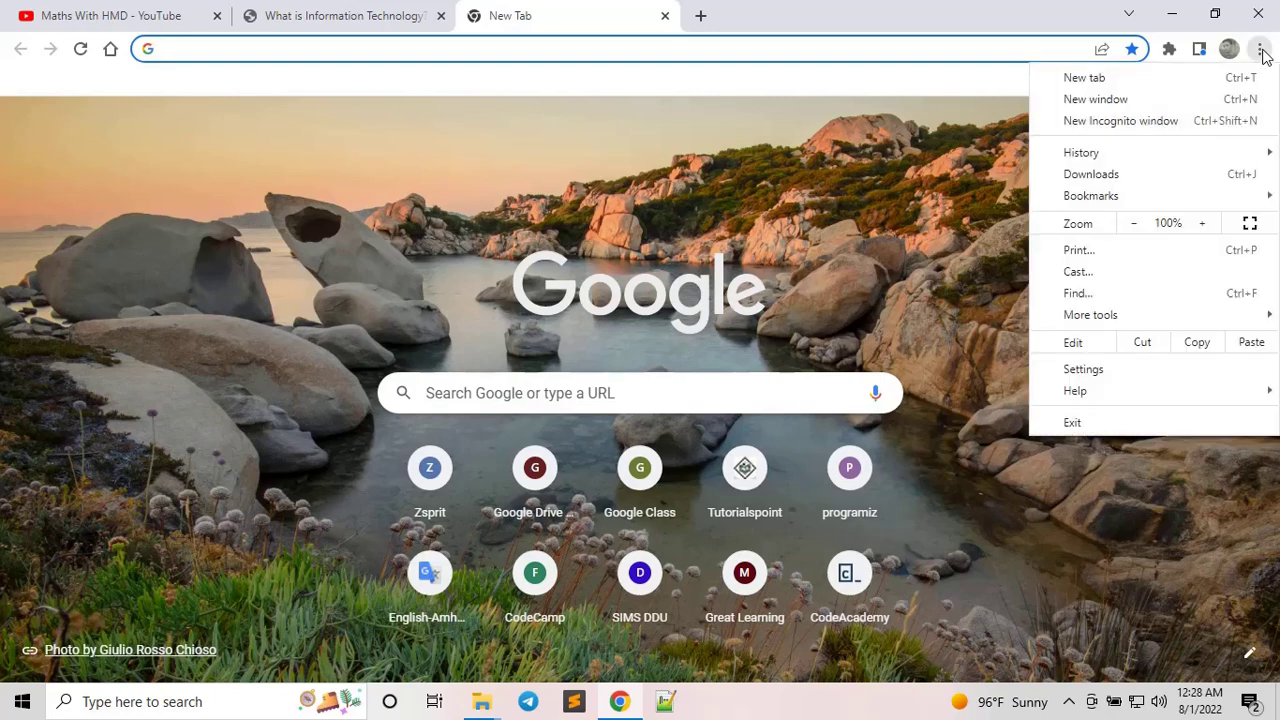
pyautogui.moveTo(1111, 203)
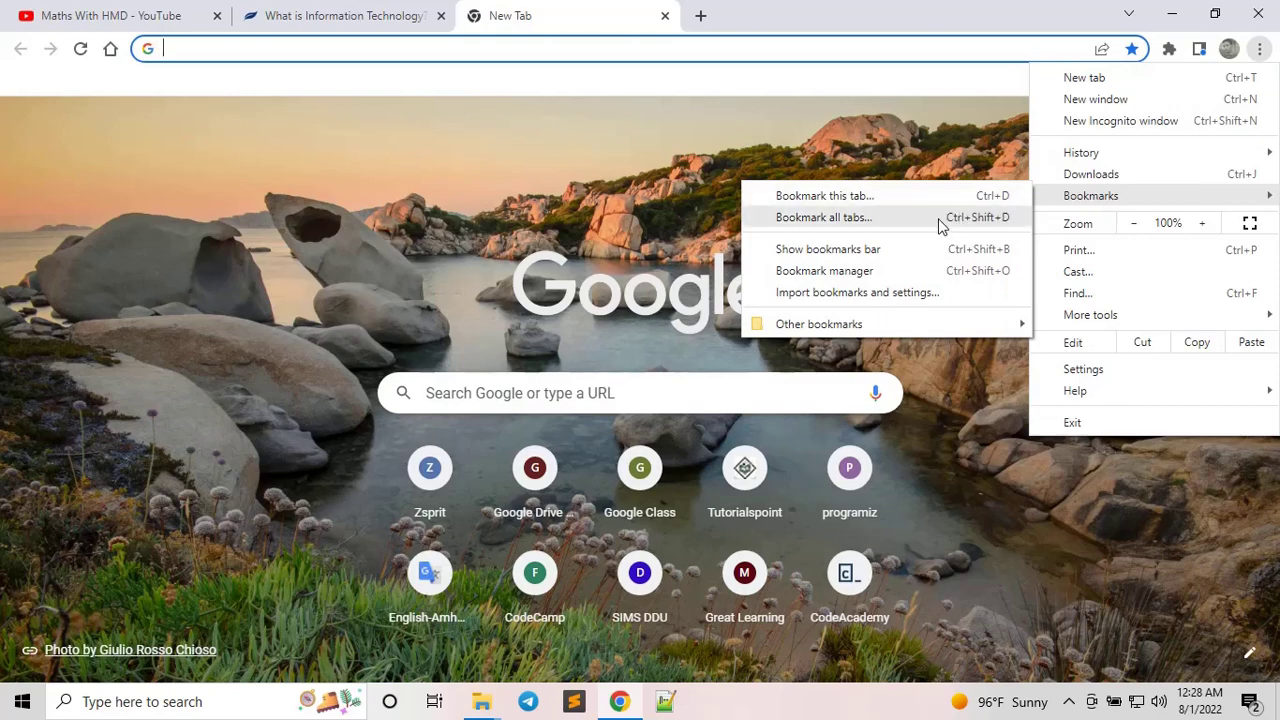
pyautogui.click(887, 270)
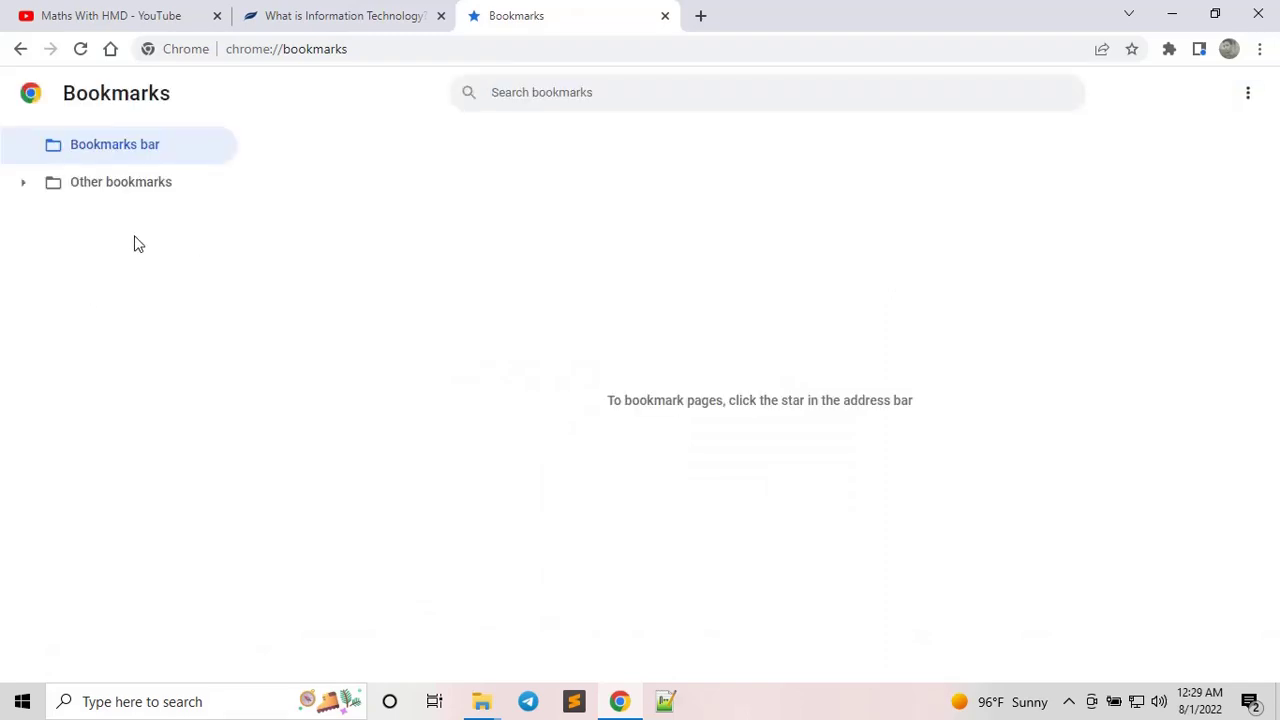
# Expand the Other bookmarks folder and display its subfolders
pyautogui.click(24, 186)
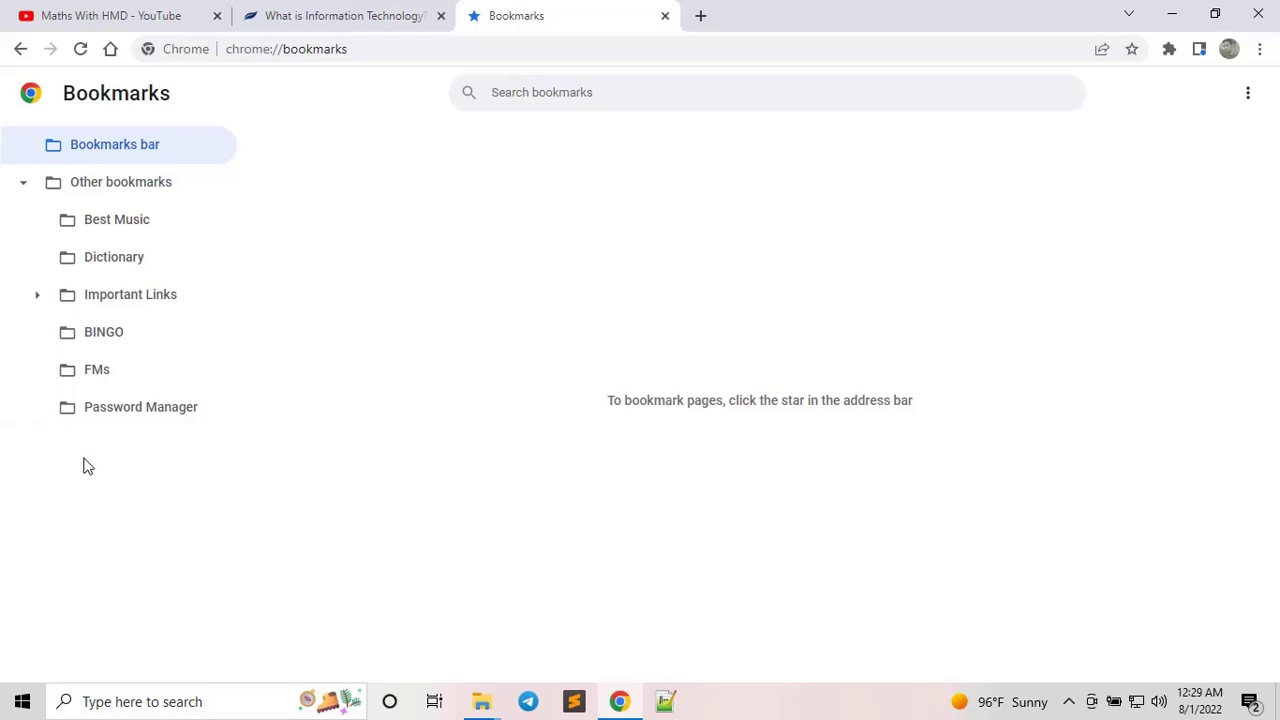
pyautogui.click(138, 190)
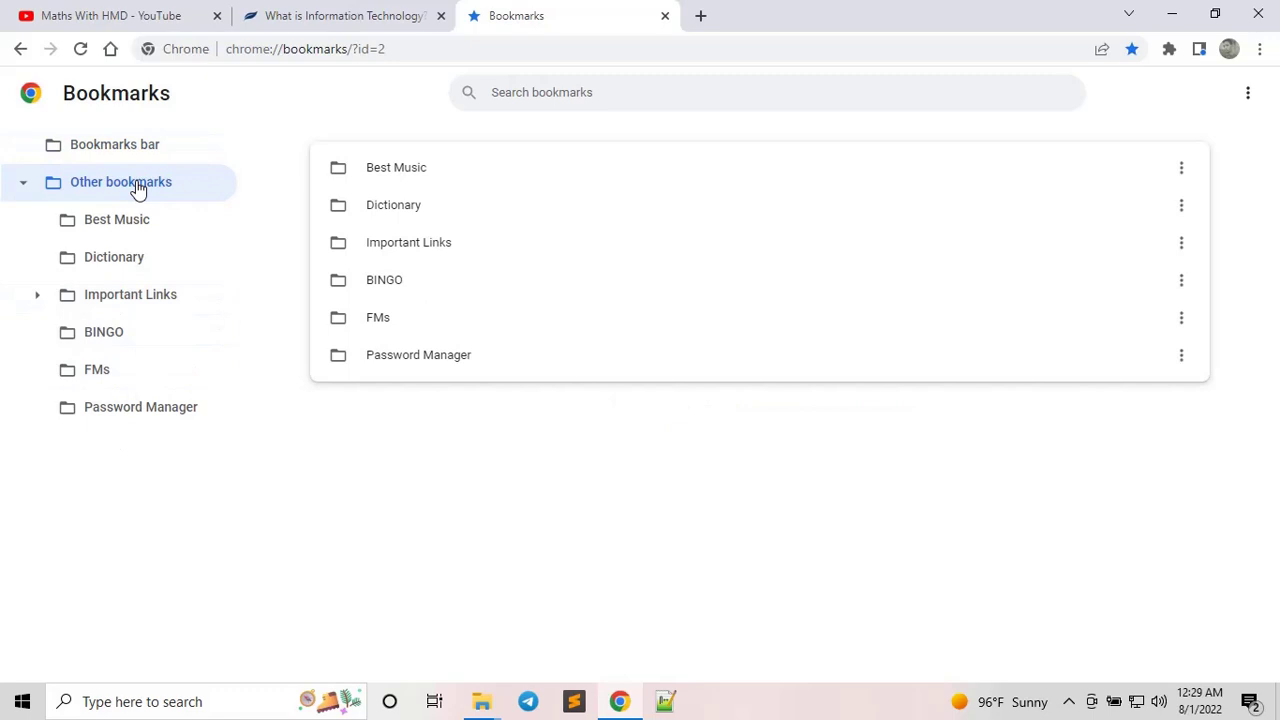
pyautogui.rightClick(138, 190)
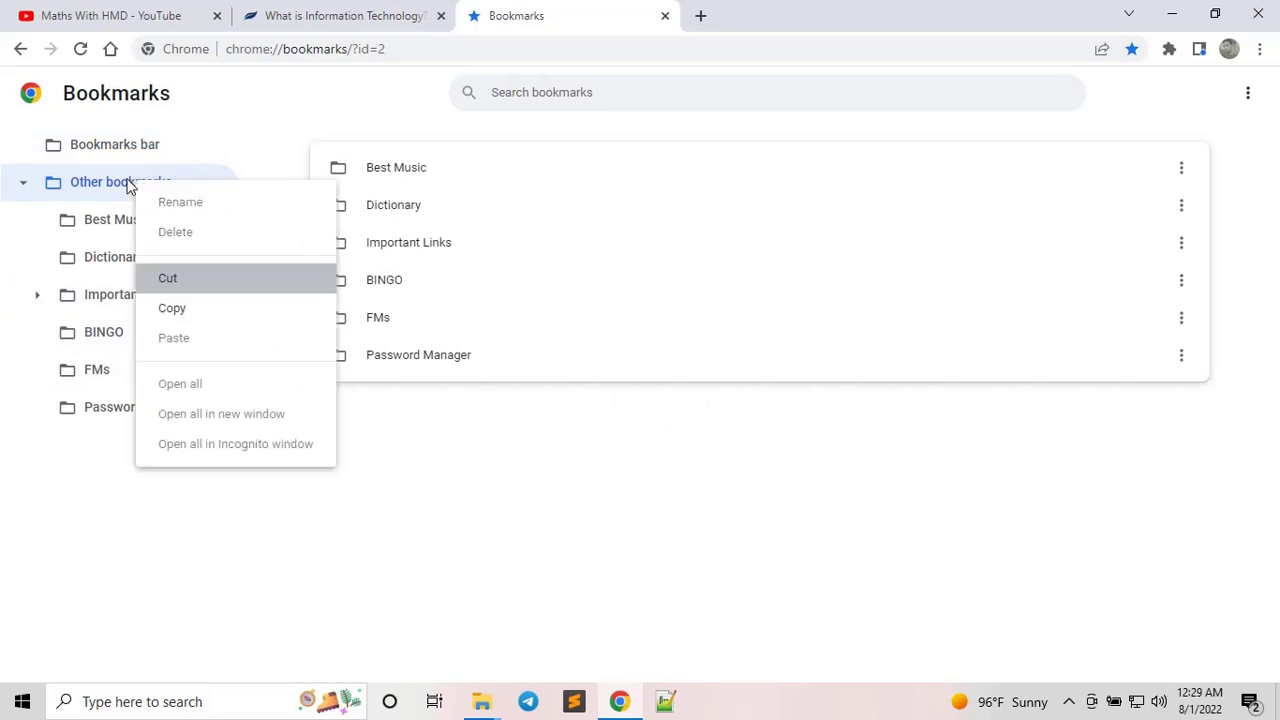
pyautogui.click(130, 184)
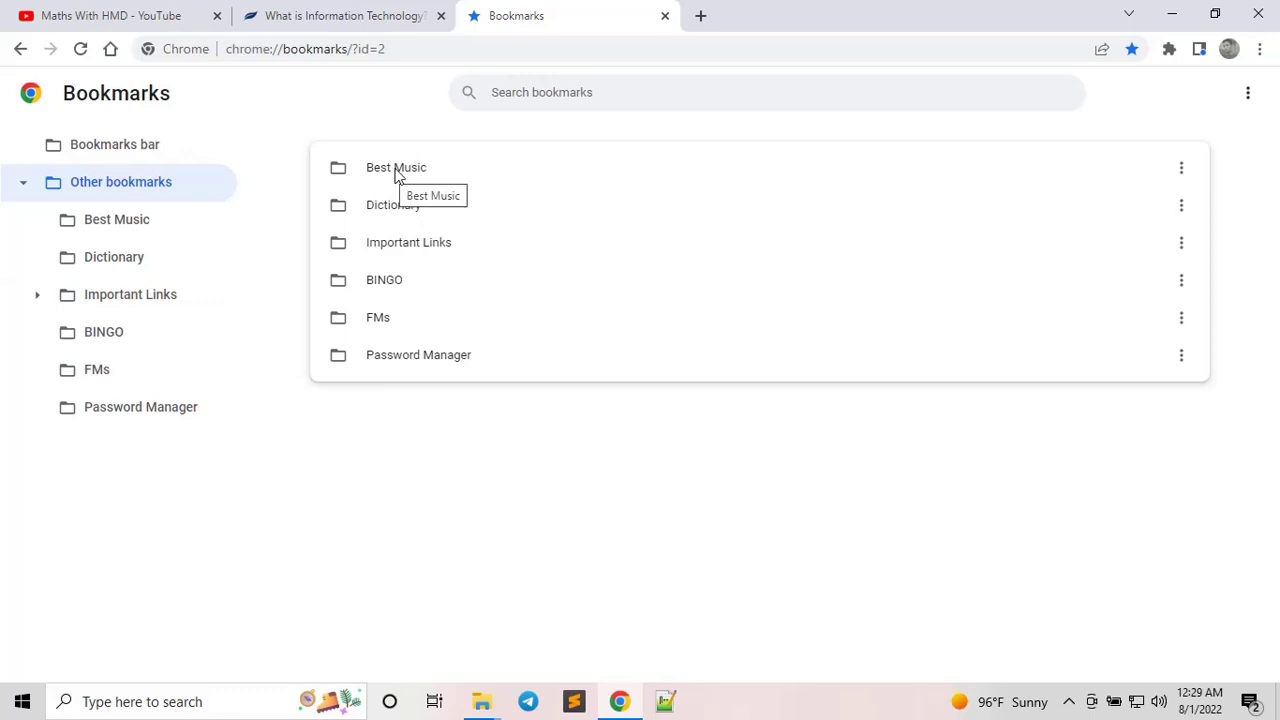
pyautogui.click(1255, 94)
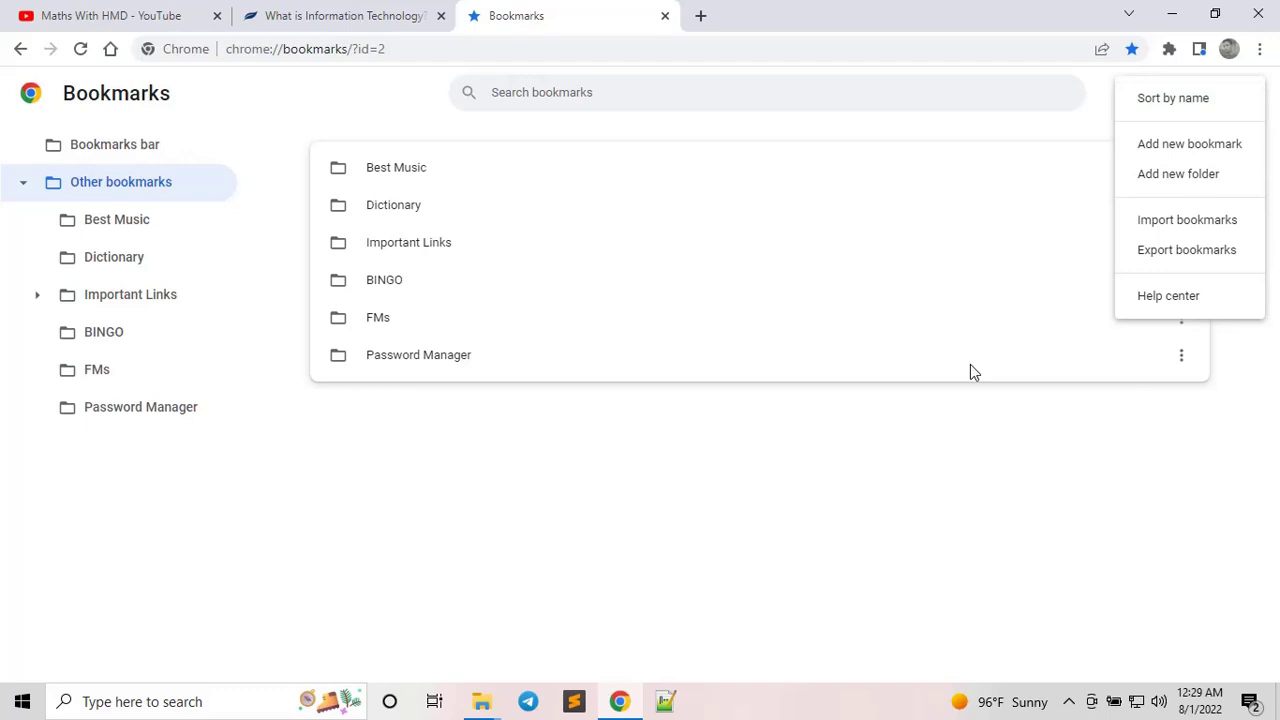
pyautogui.click(680, 523)
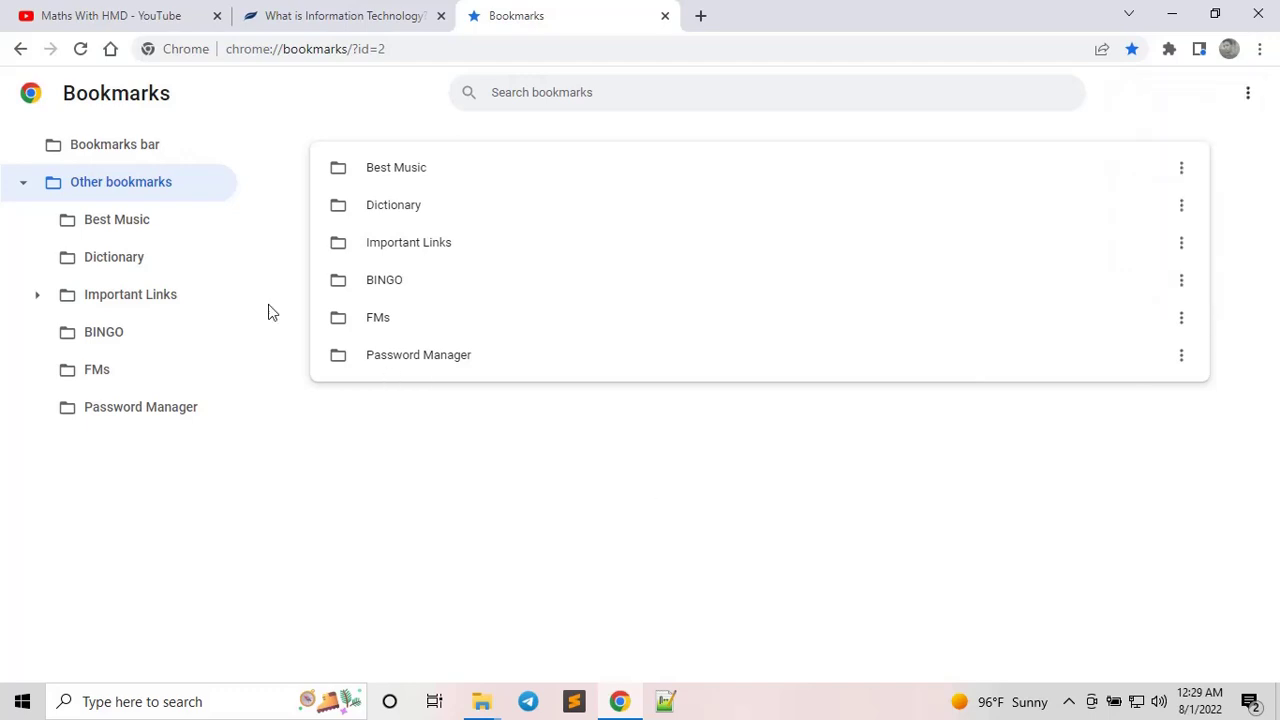
pyautogui.click(165, 186)
pyautogui.click(126, 189)
pyautogui.click(1250, 98)
pyautogui.click(1191, 150)
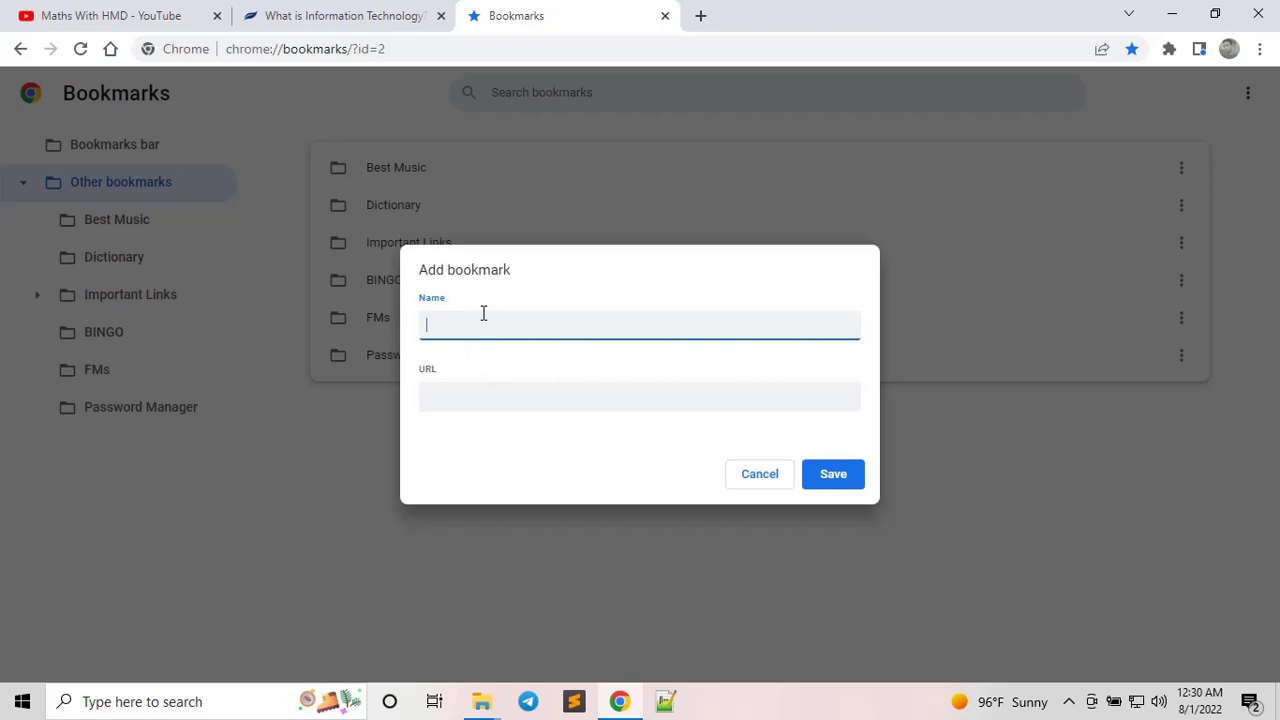
pyautogui.click(757, 484)
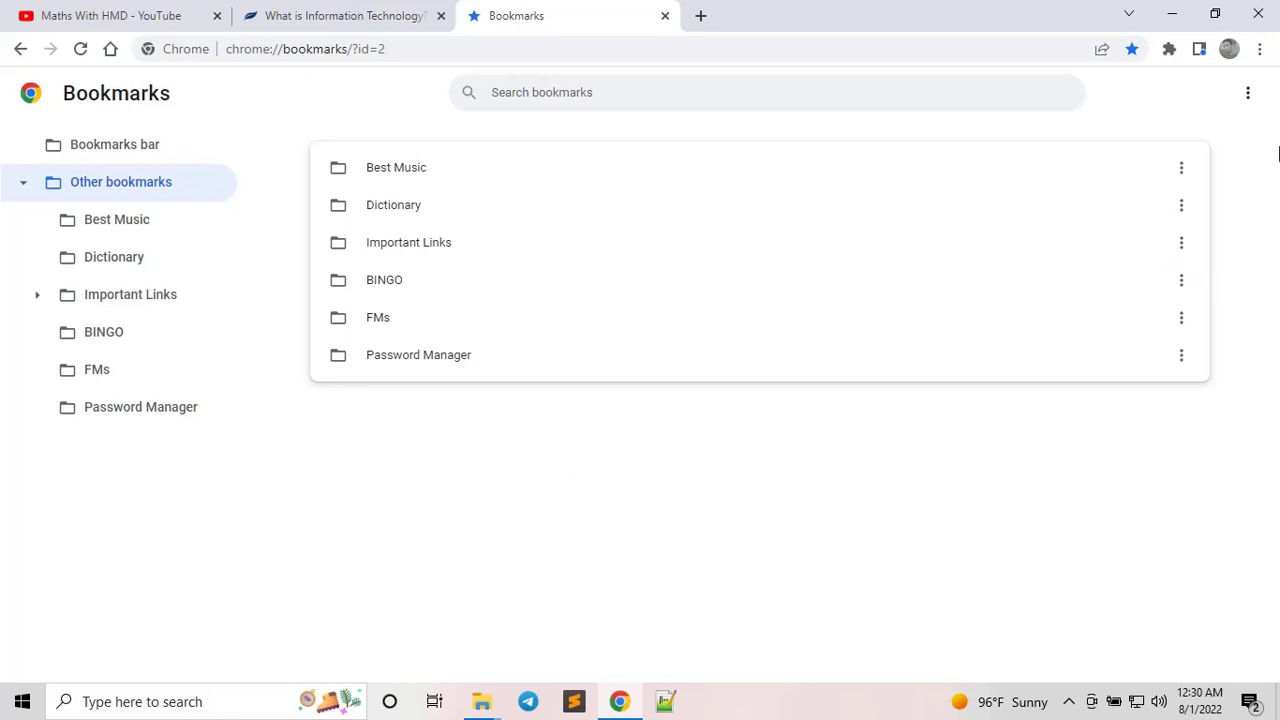
# Add a new bookmark folder named "IT" inside Other bookmarks
pyautogui.click(1249, 93)
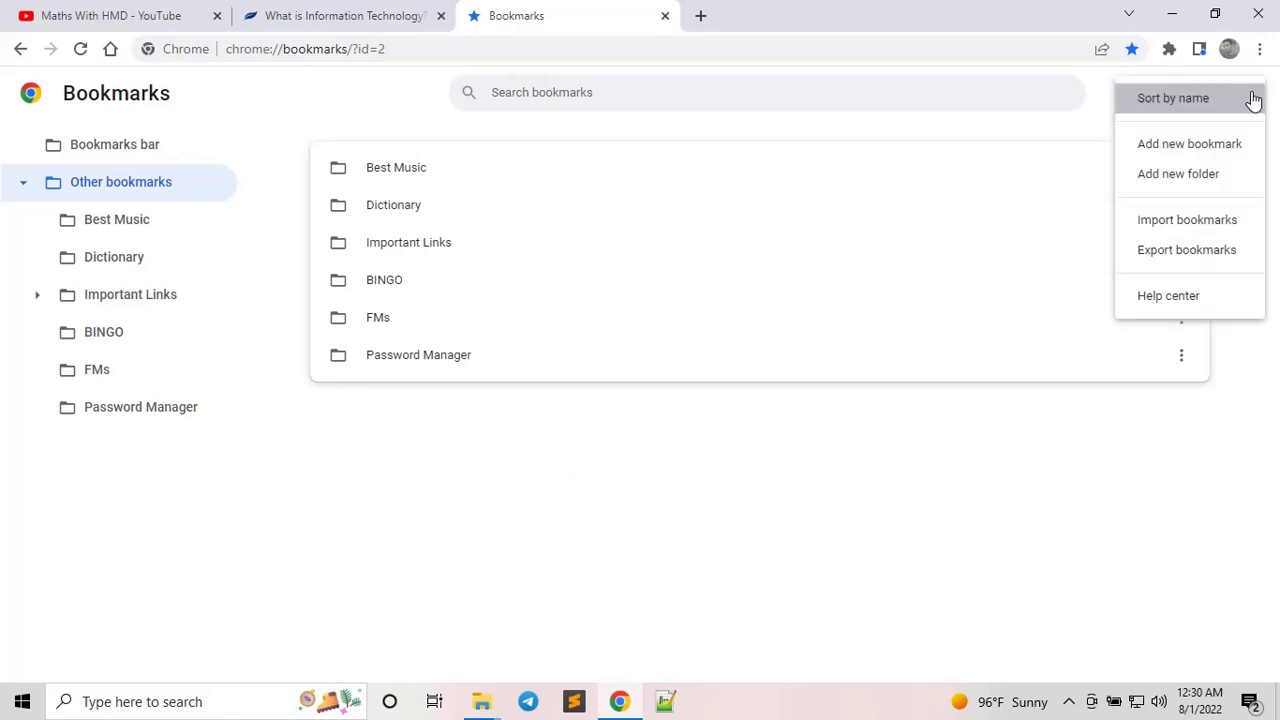
pyautogui.click(1188, 174)
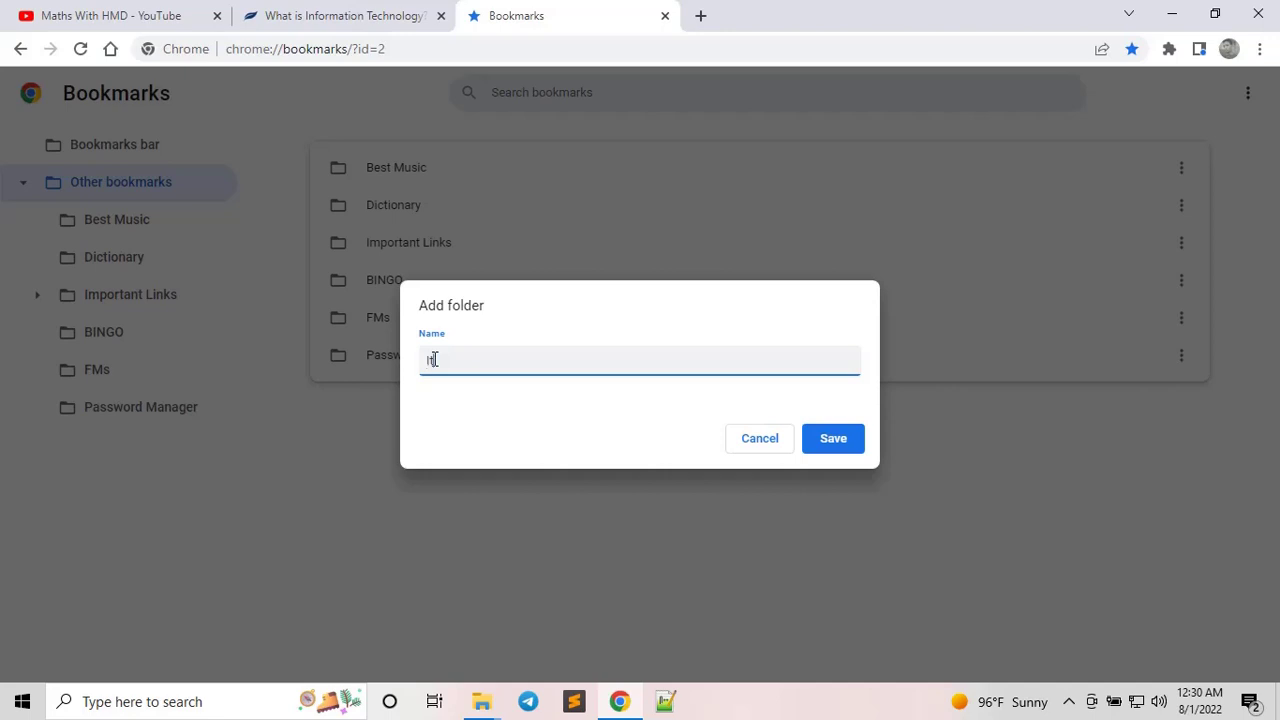
pyautogui.write('IT')
pyautogui.click(826, 443)
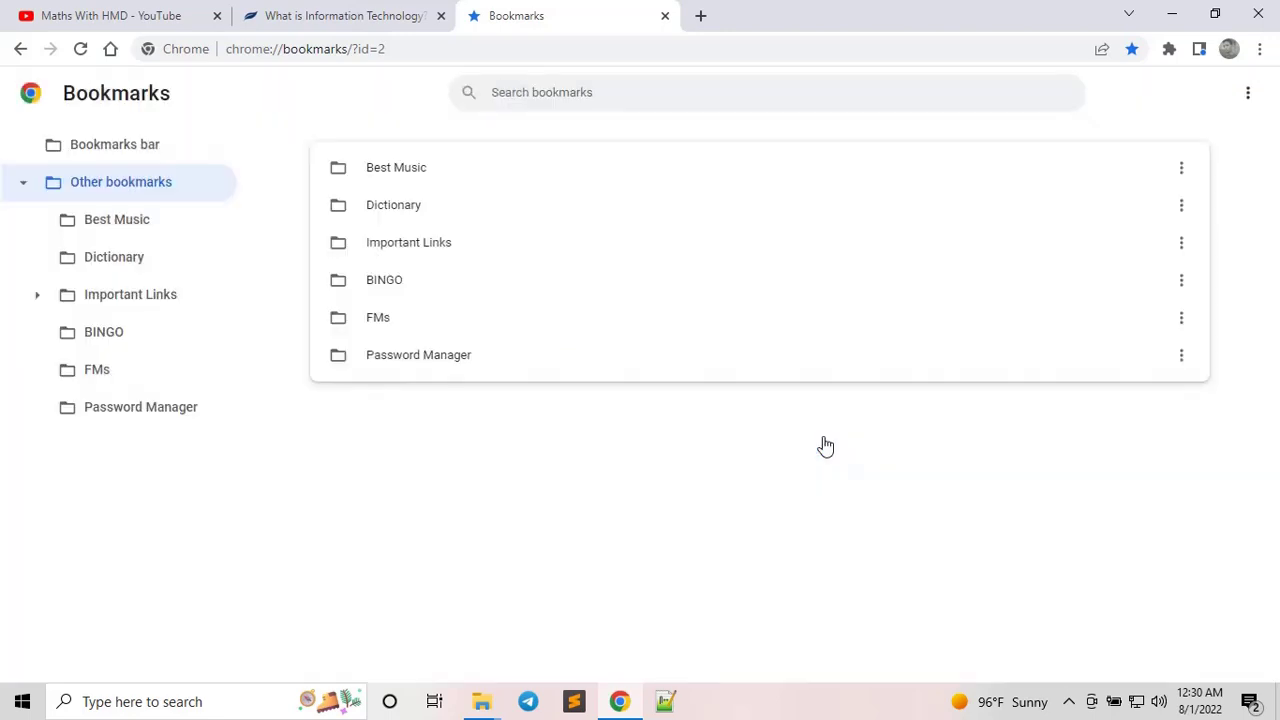
pyautogui.click(457, 514)
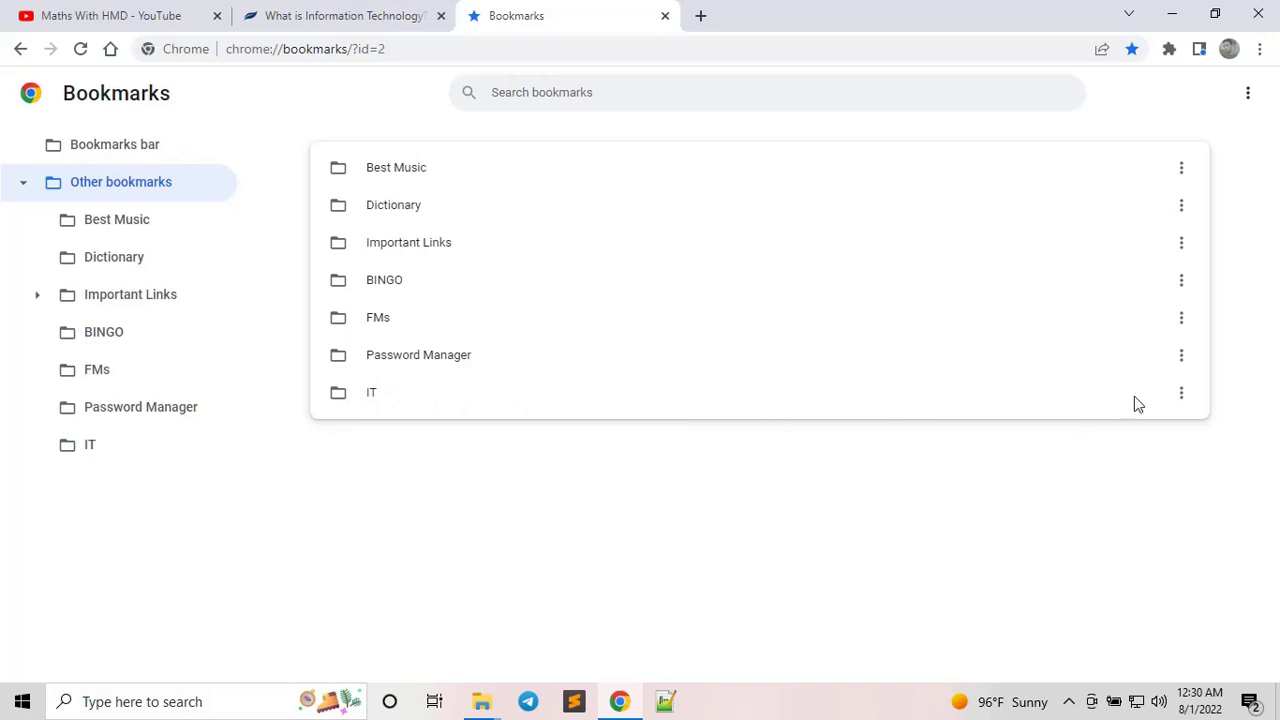
pyautogui.click(1181, 393)
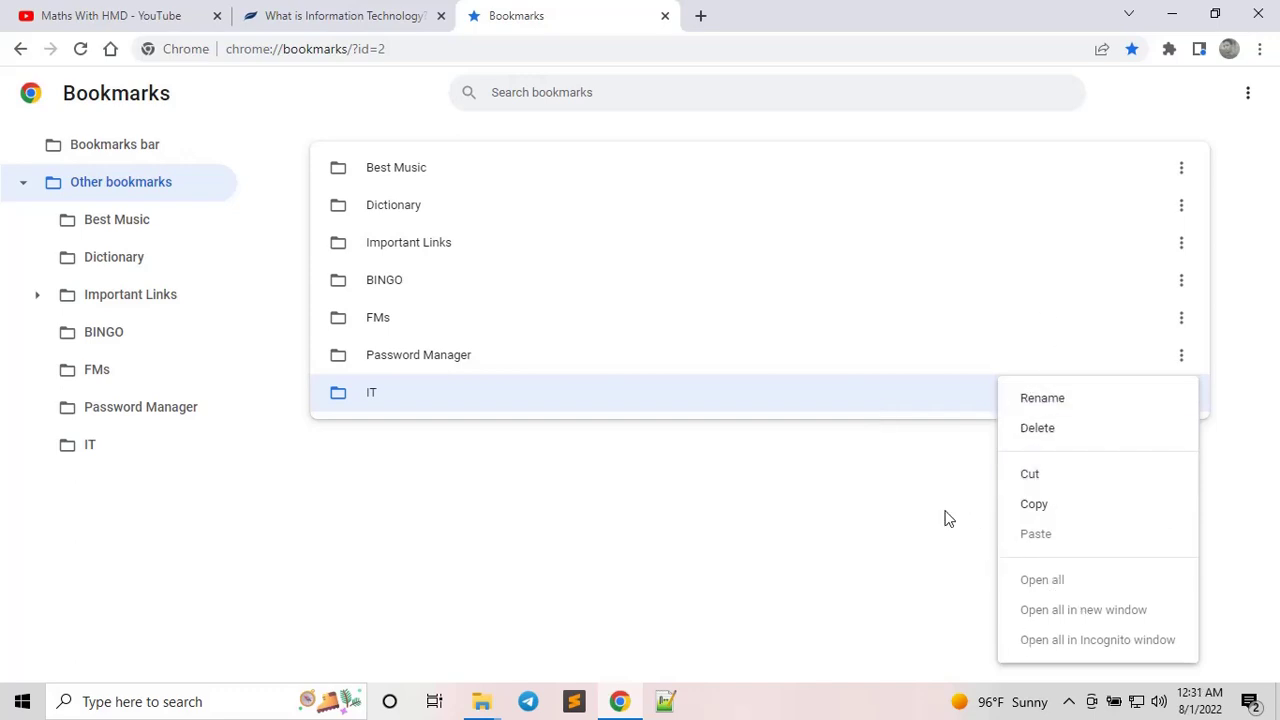
pyautogui.click(600, 502)
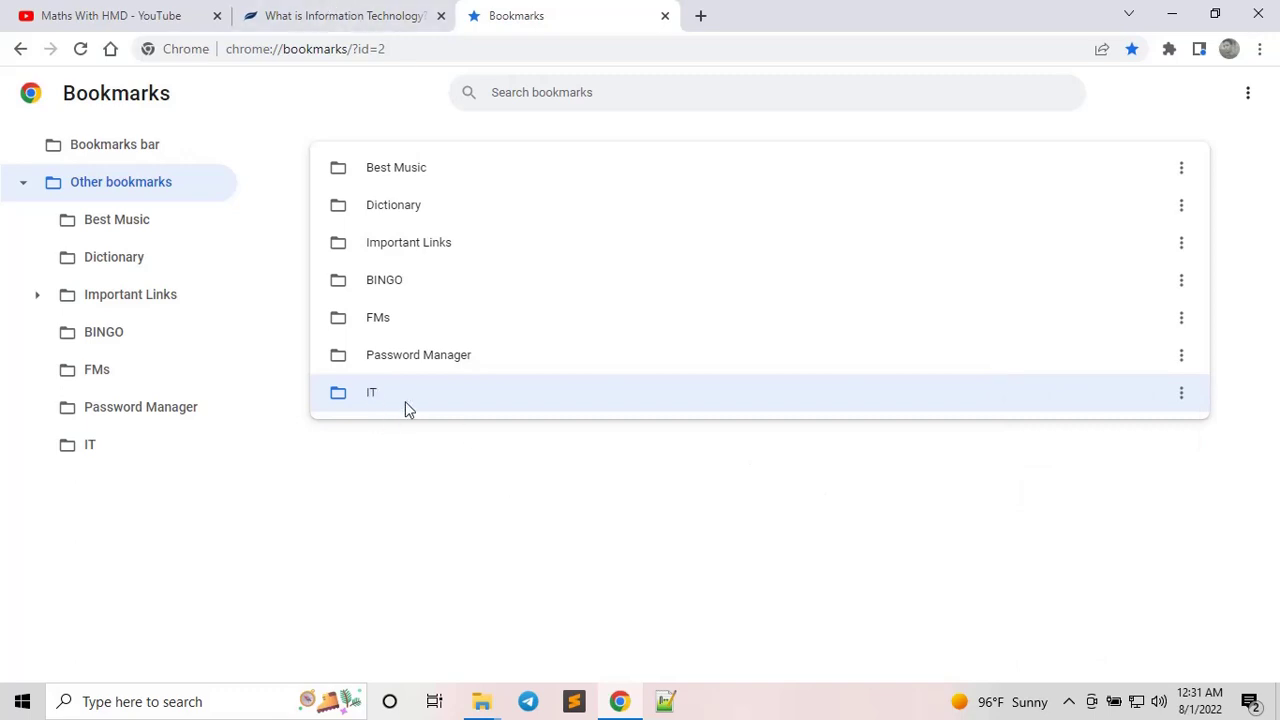
# Bookmark the open SNHU article in the IT folder and close the article's tab
pyautogui.click(340, 14)
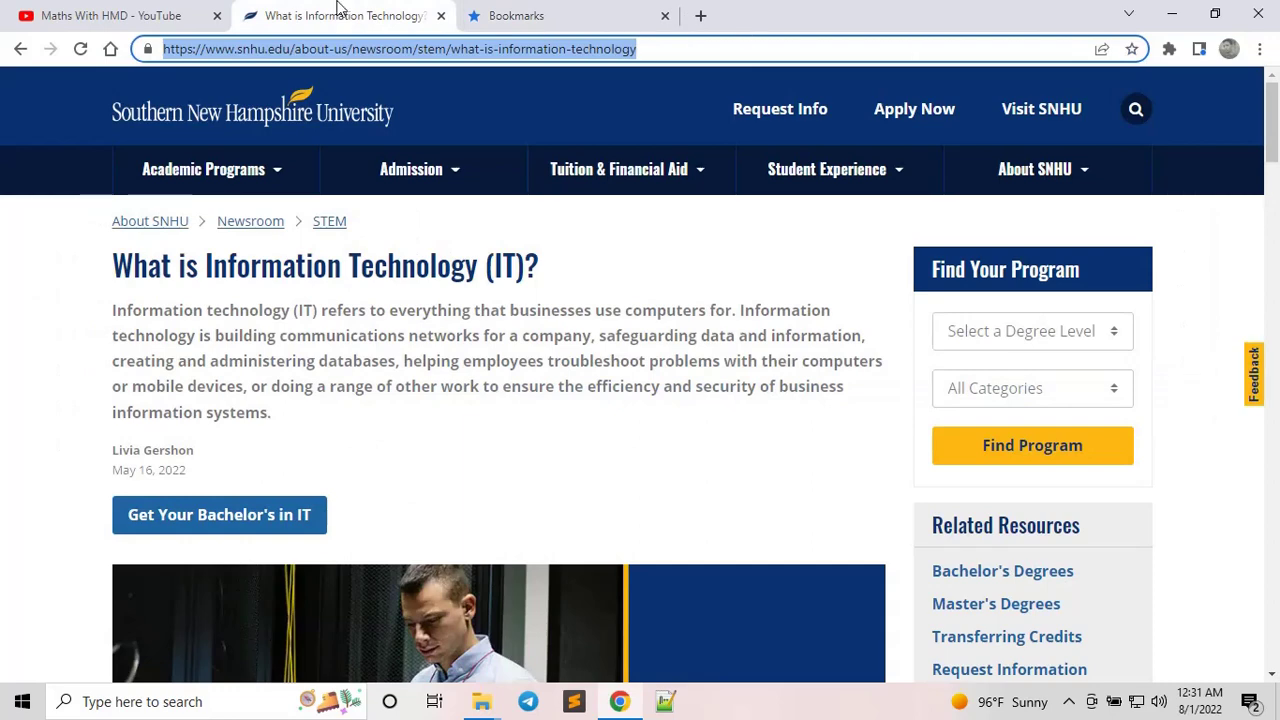
pyautogui.click(648, 48)
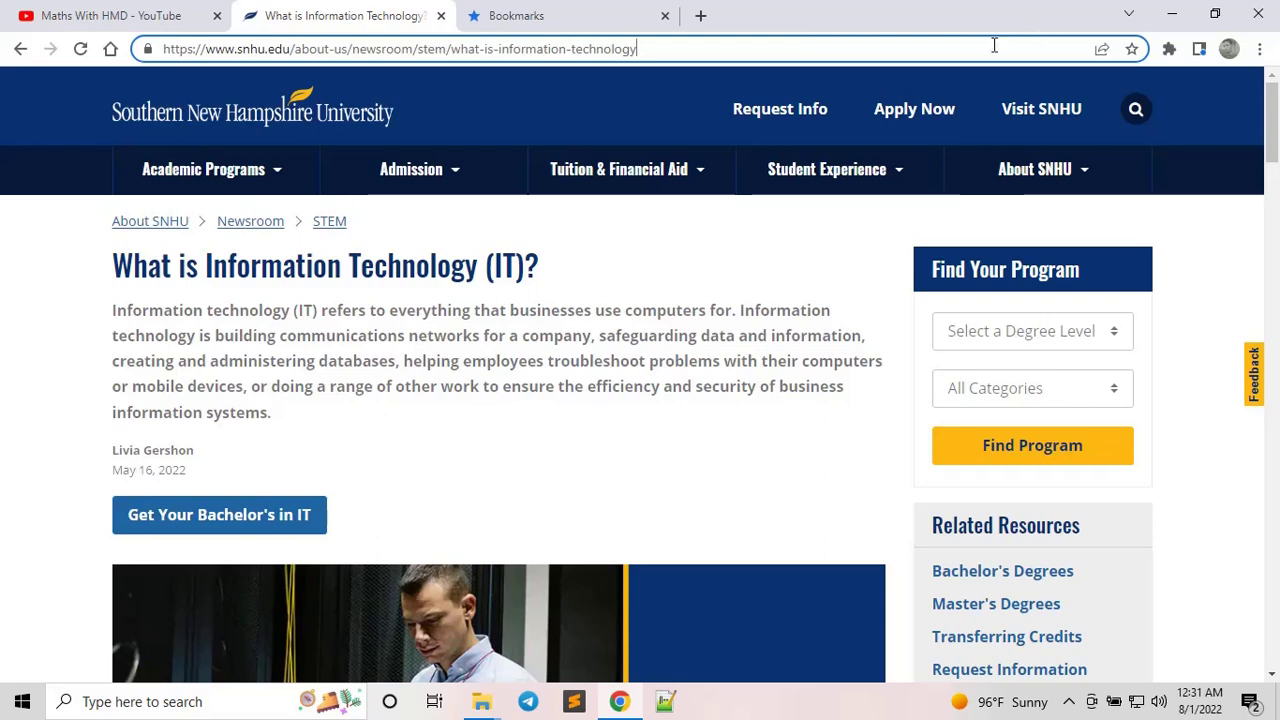
pyautogui.click(1131, 50)
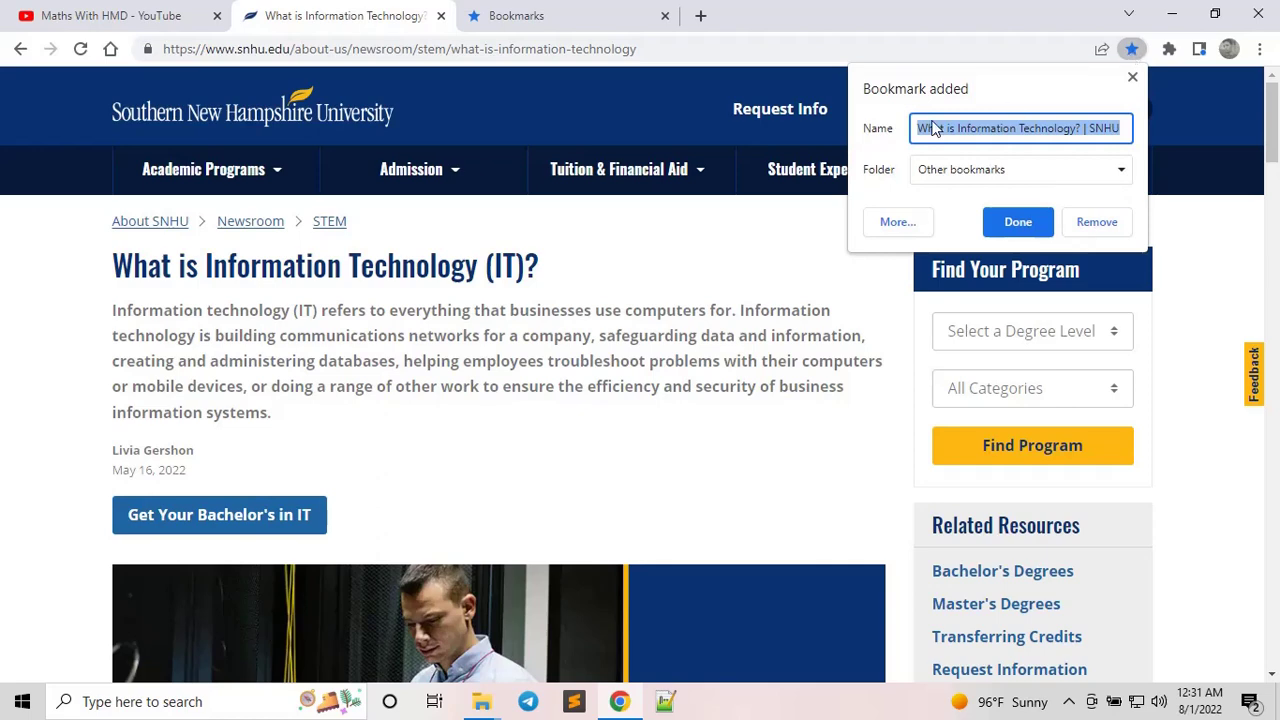
pyautogui.click(955, 178)
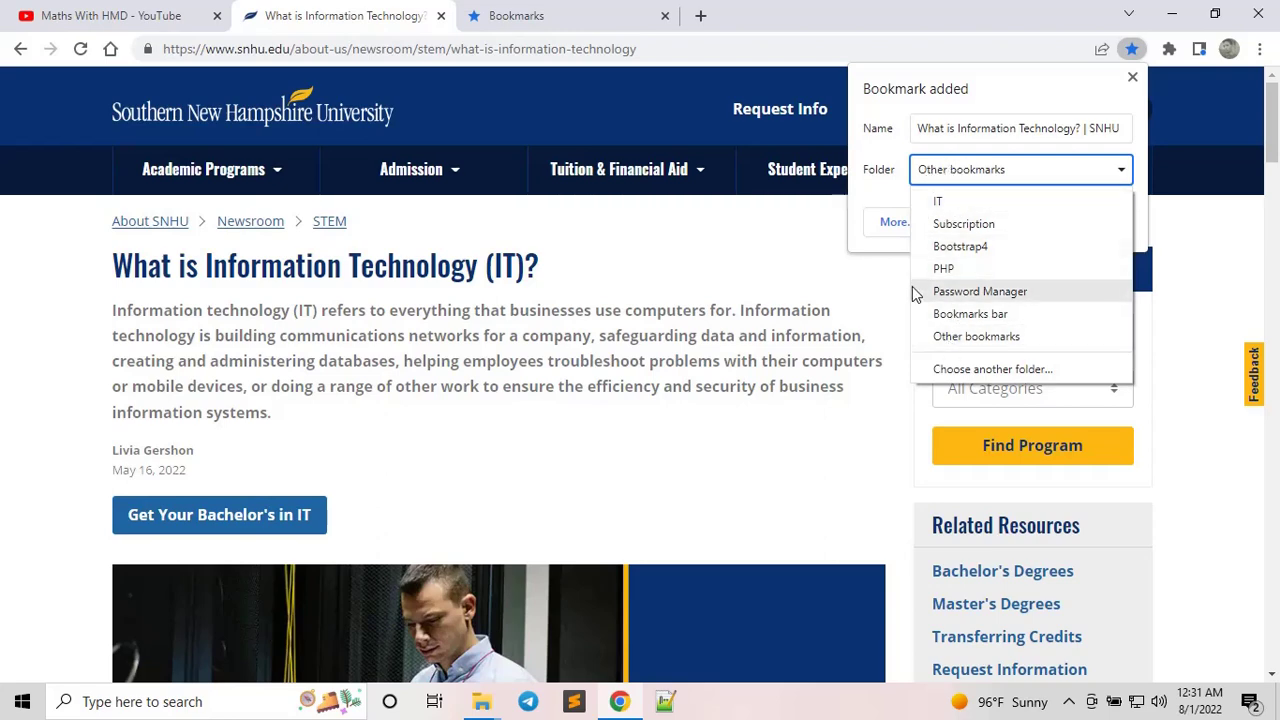
pyautogui.click(941, 203)
pyautogui.click(1018, 224)
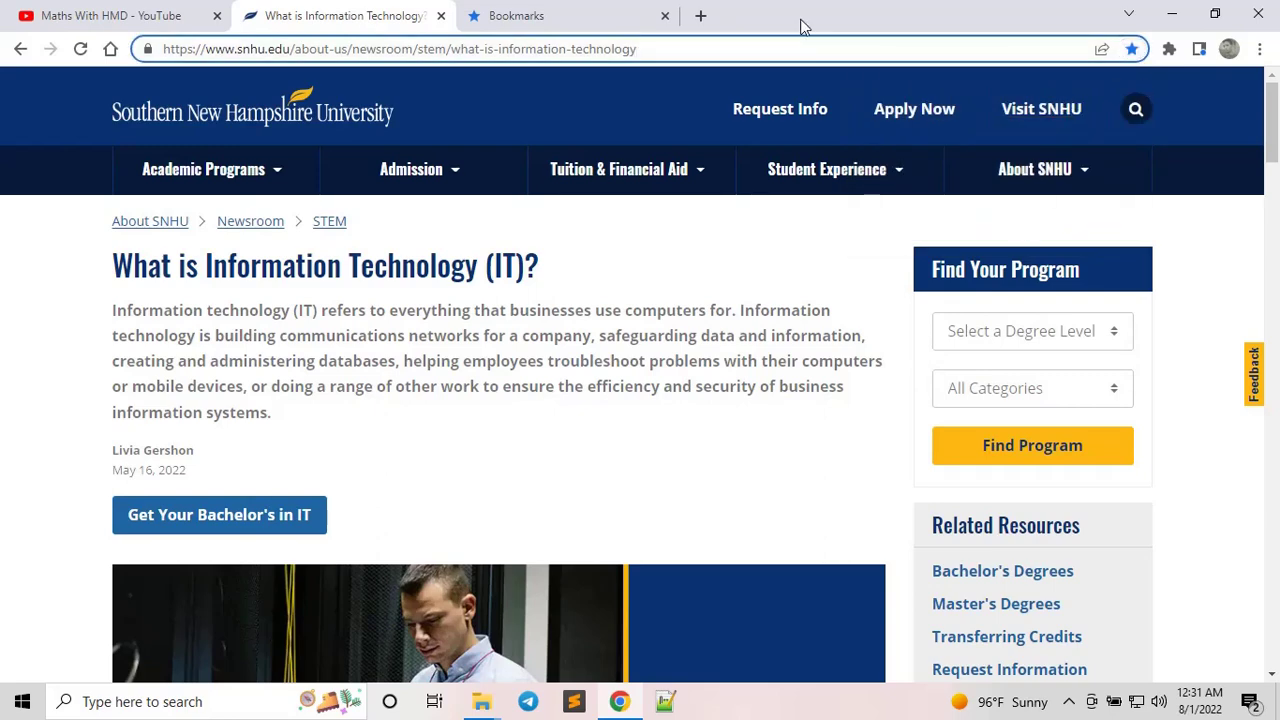
pyautogui.click(439, 16)
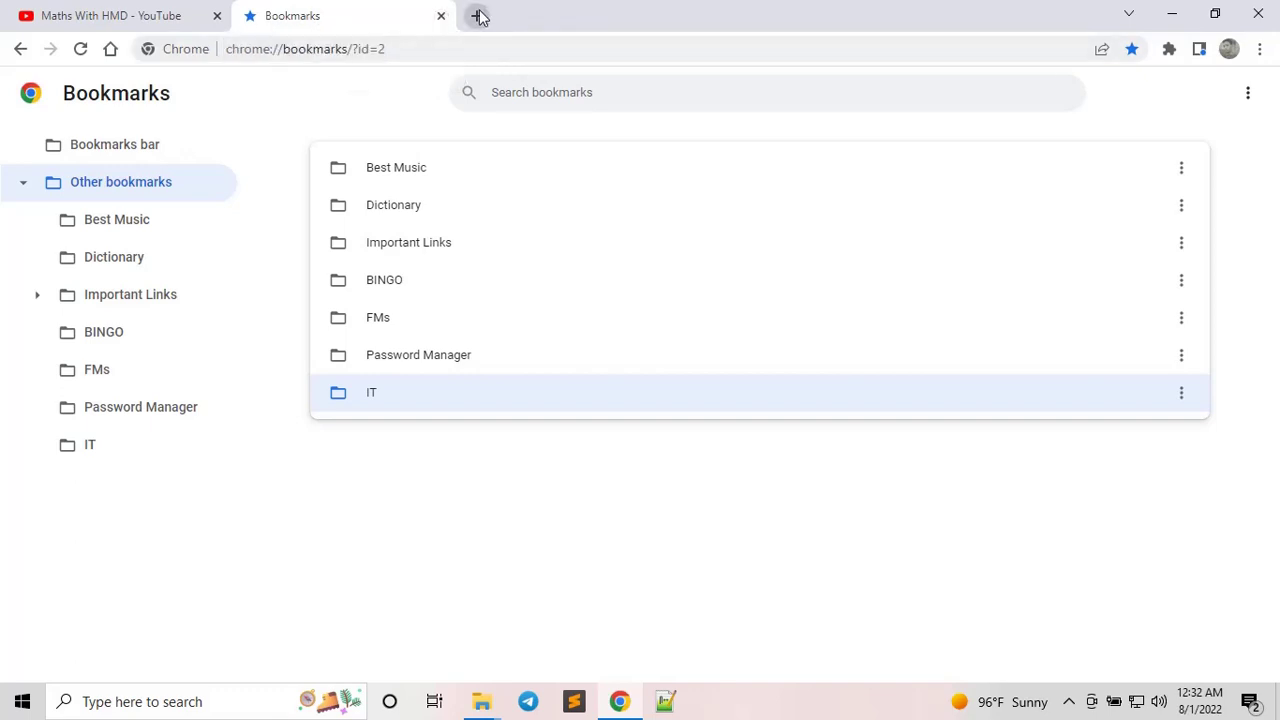
# Reopen the bookmark manager from a new browser tab and display the contents of the IT folder
pyautogui.click(479, 16)
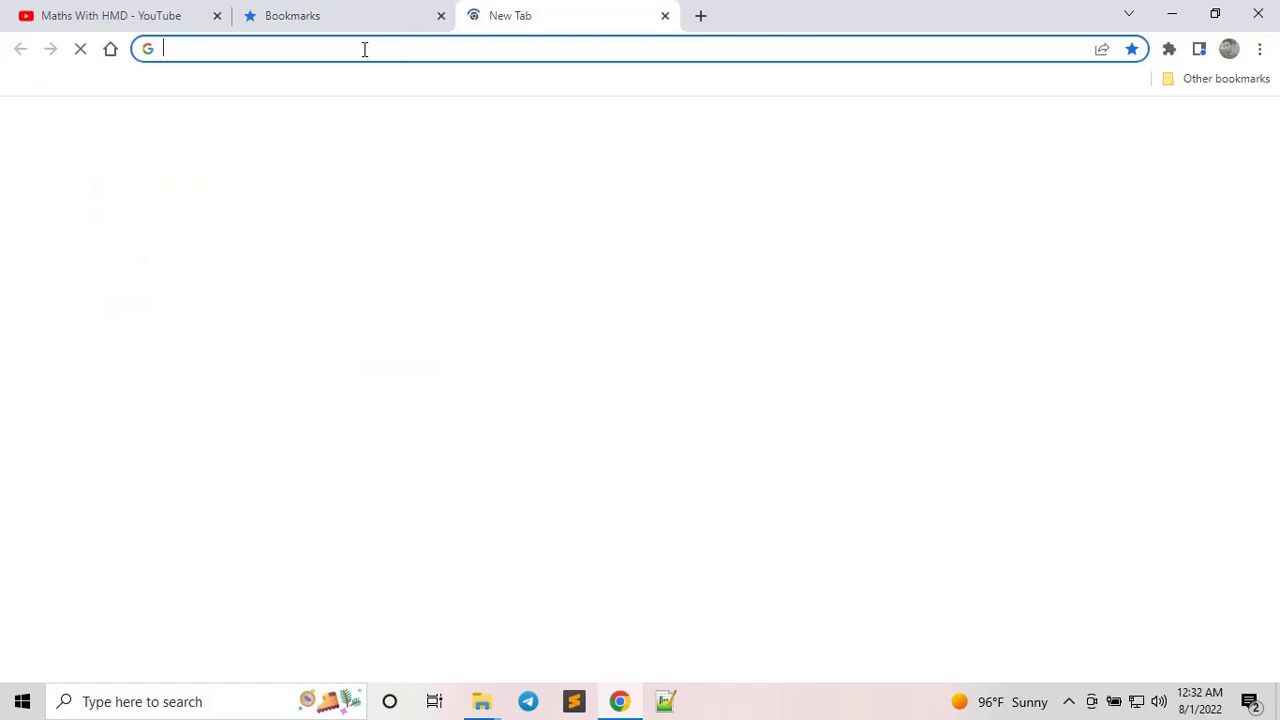
pyautogui.click(1260, 50)
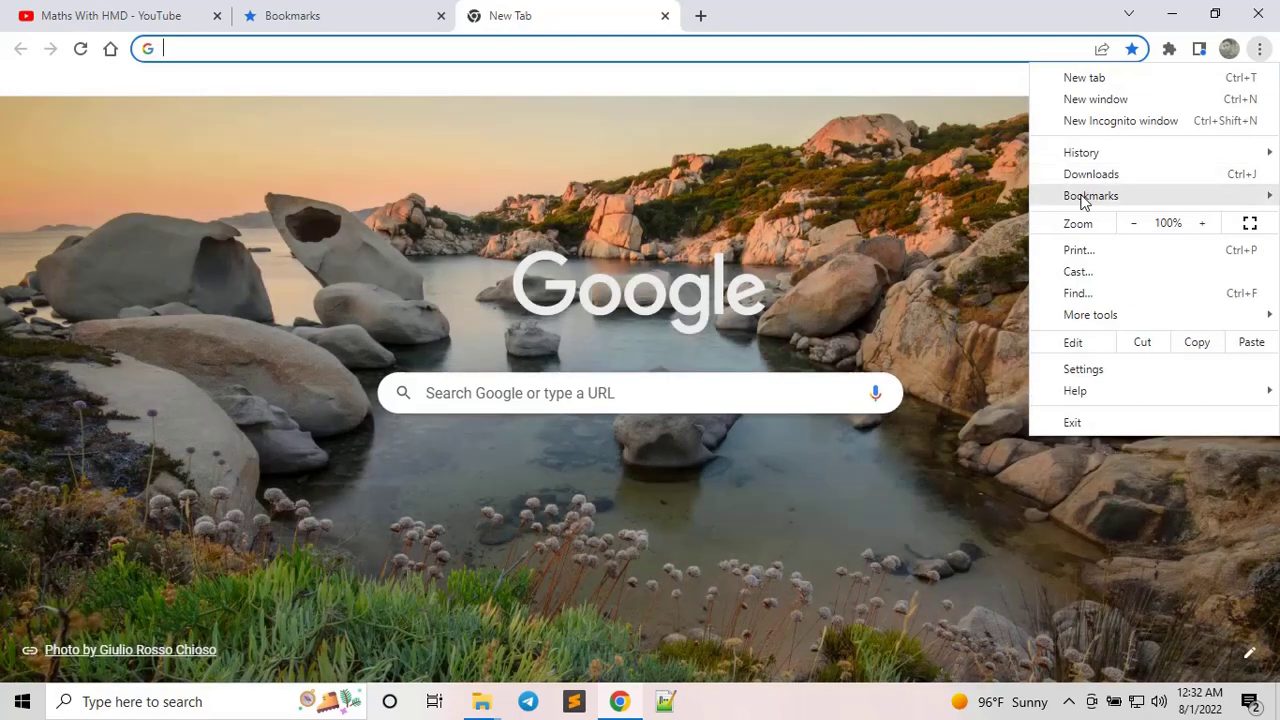
pyautogui.moveTo(1082, 200)
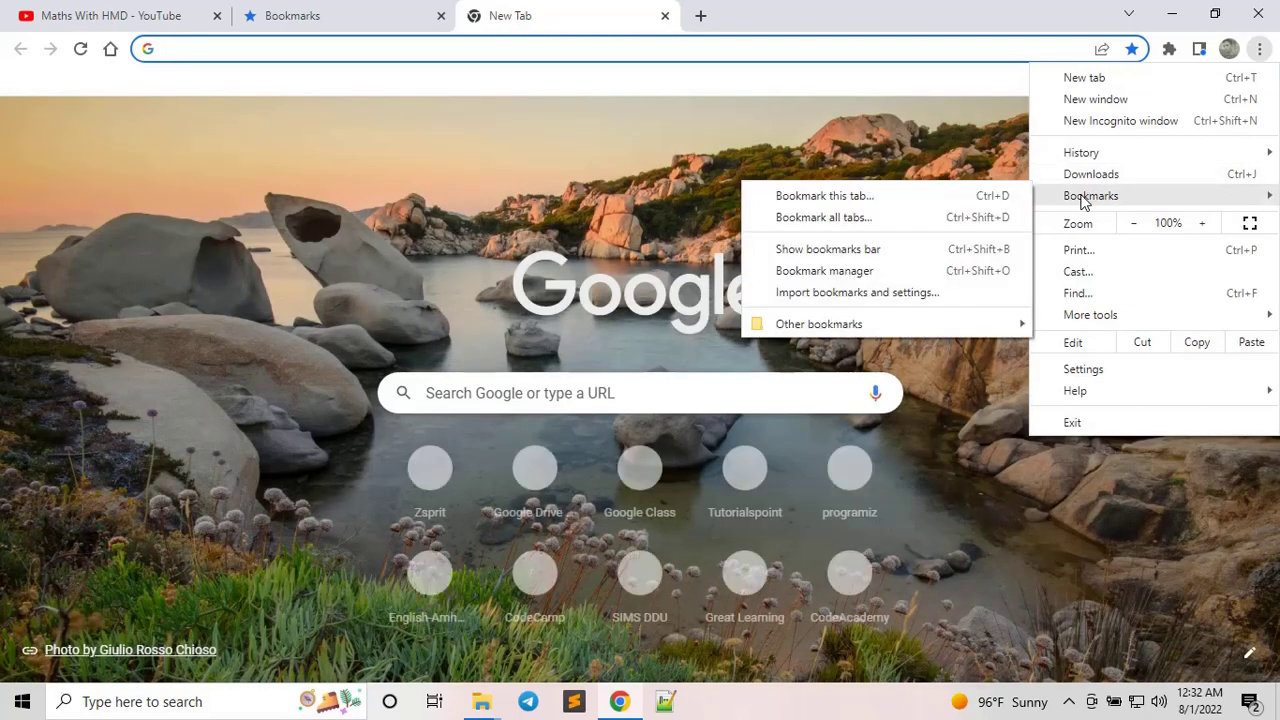
pyautogui.click(845, 271)
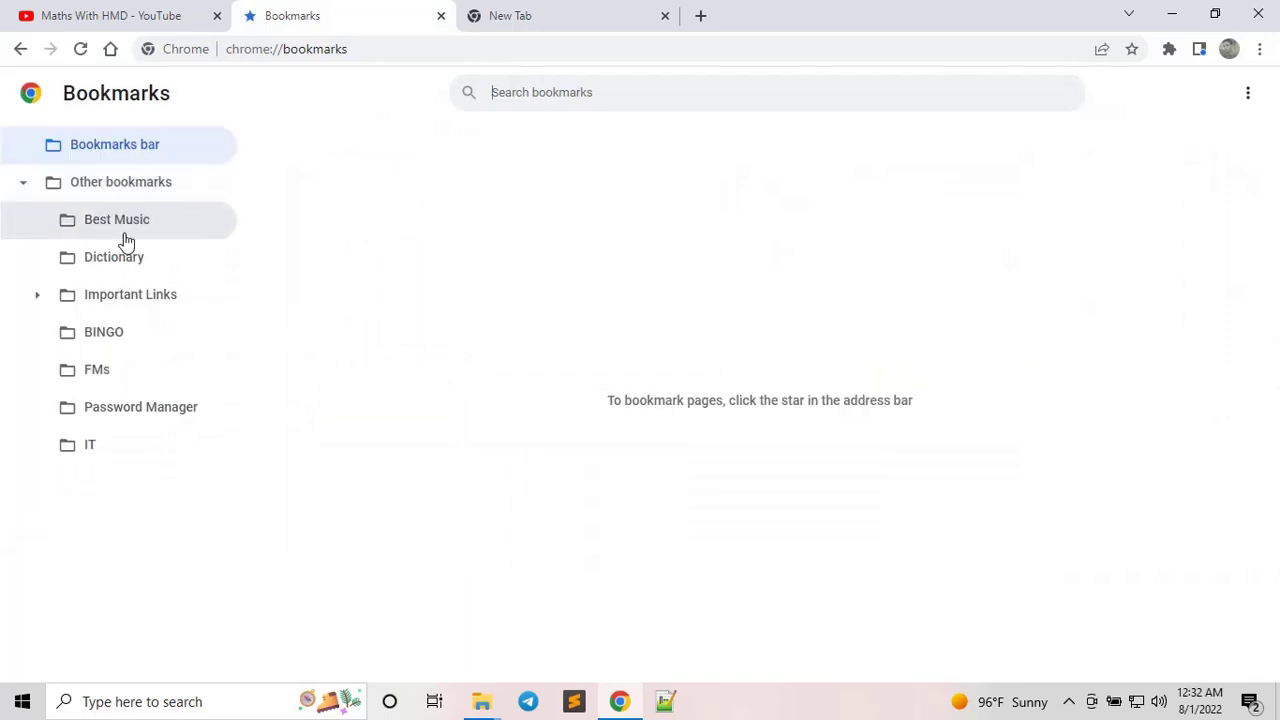
pyautogui.click(82, 445)
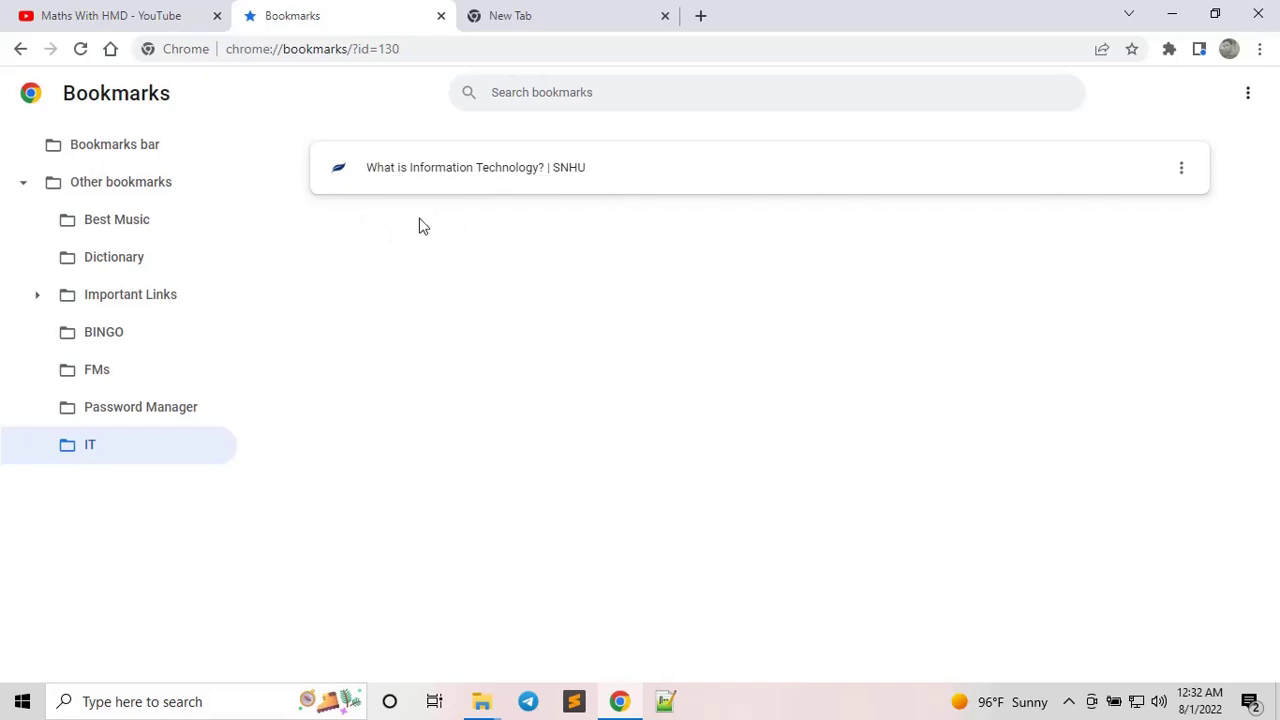
# Open the saved SNHU article from the IT folder to check it, and return to the bookmark manager after closing its tab
pyautogui.click(474, 175)
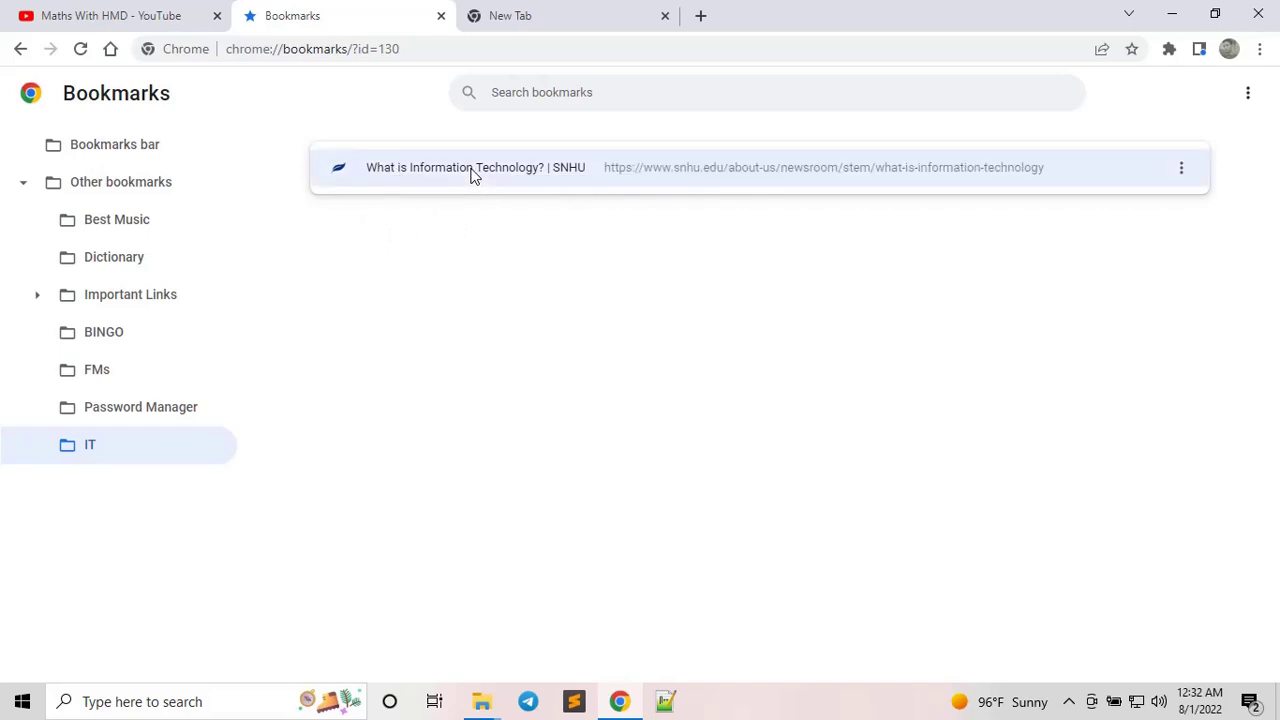
pyautogui.doubleClick(474, 175)
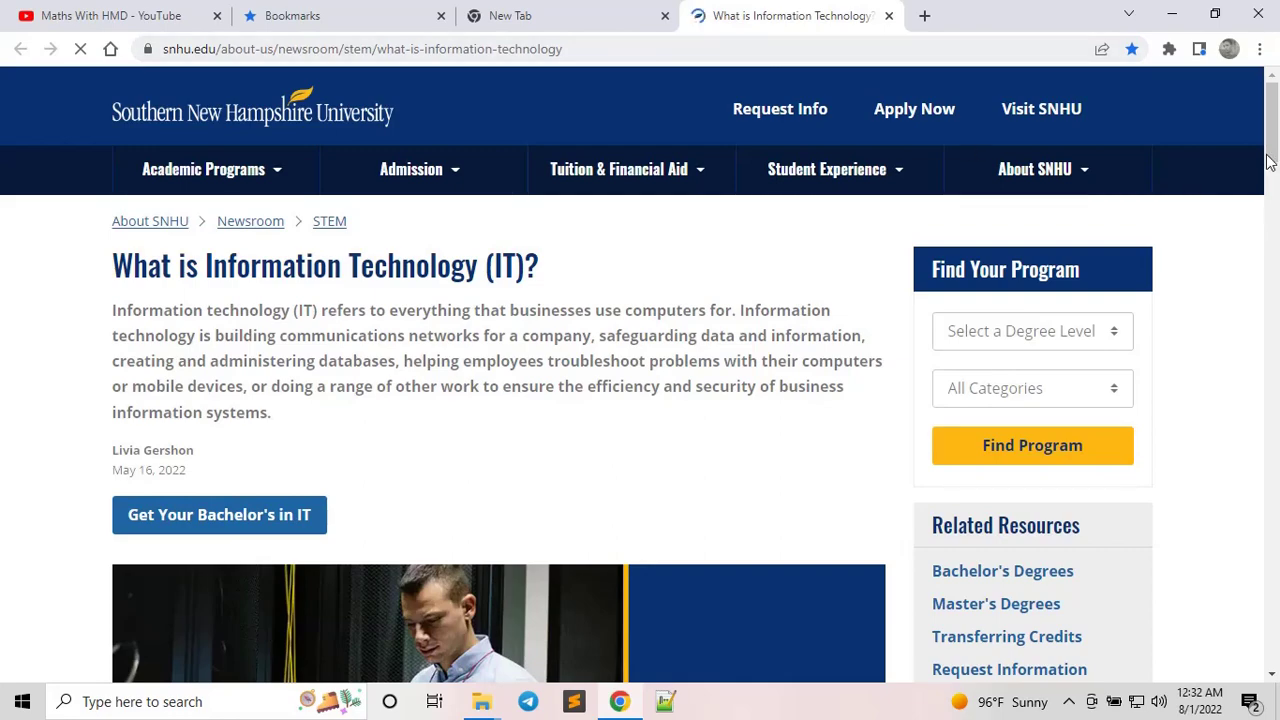
pyautogui.moveTo(1272, 152); pyautogui.dragTo(1243, 106)
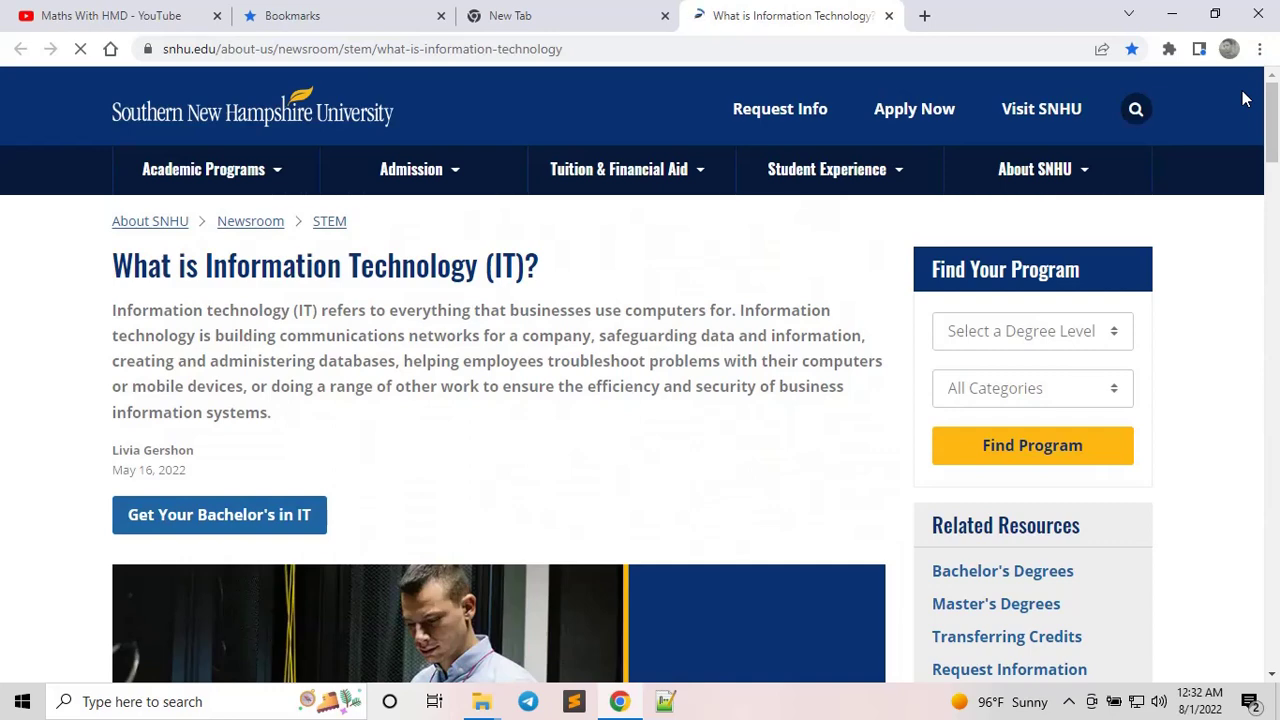
pyautogui.click(888, 17)
pyautogui.click(323, 22)
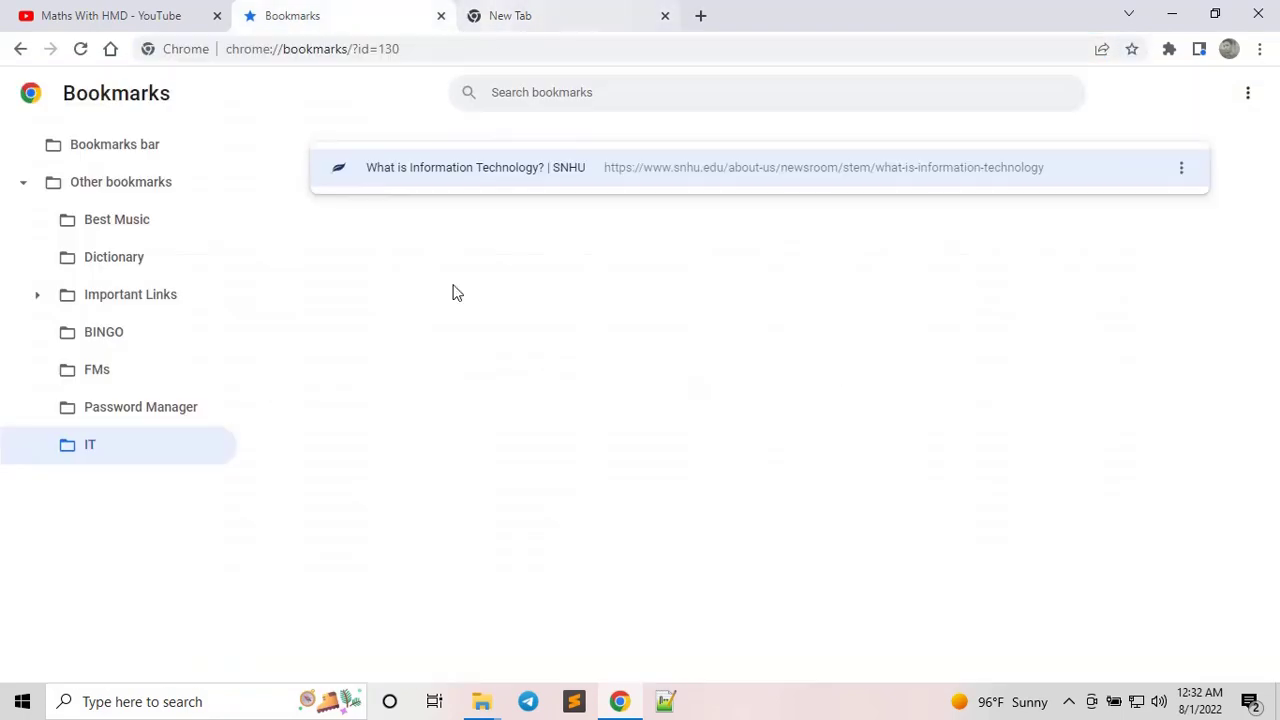
pyautogui.click(448, 335)
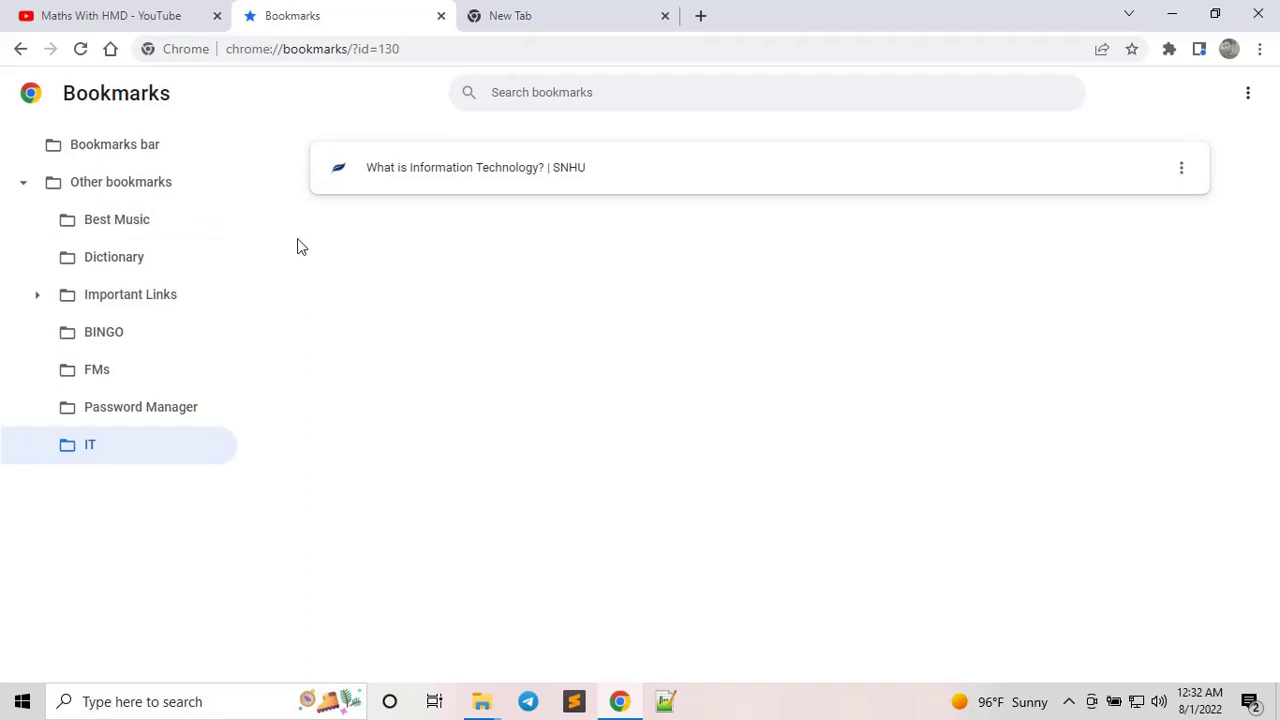
# Display the bookmarks in the Best Music folder and load youtube.com in the empty new tab
pyautogui.click(99, 228)
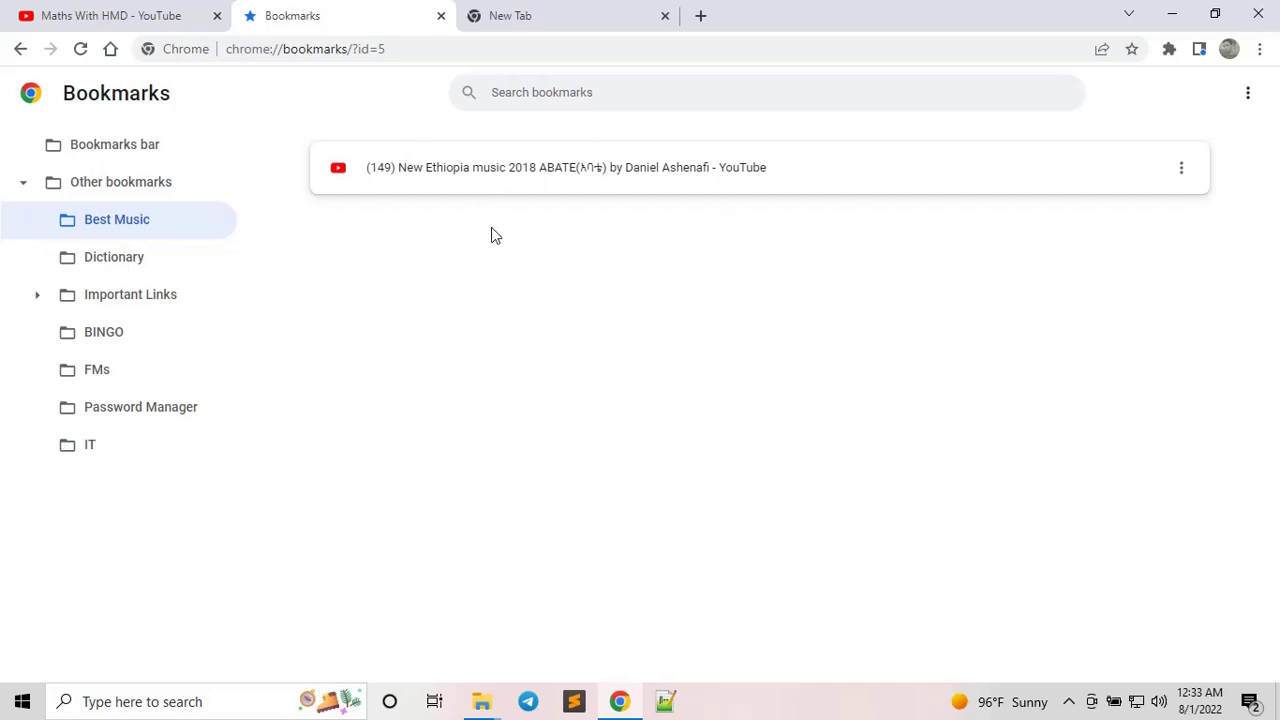
pyautogui.click(554, 12)
pyautogui.click(181, 50)
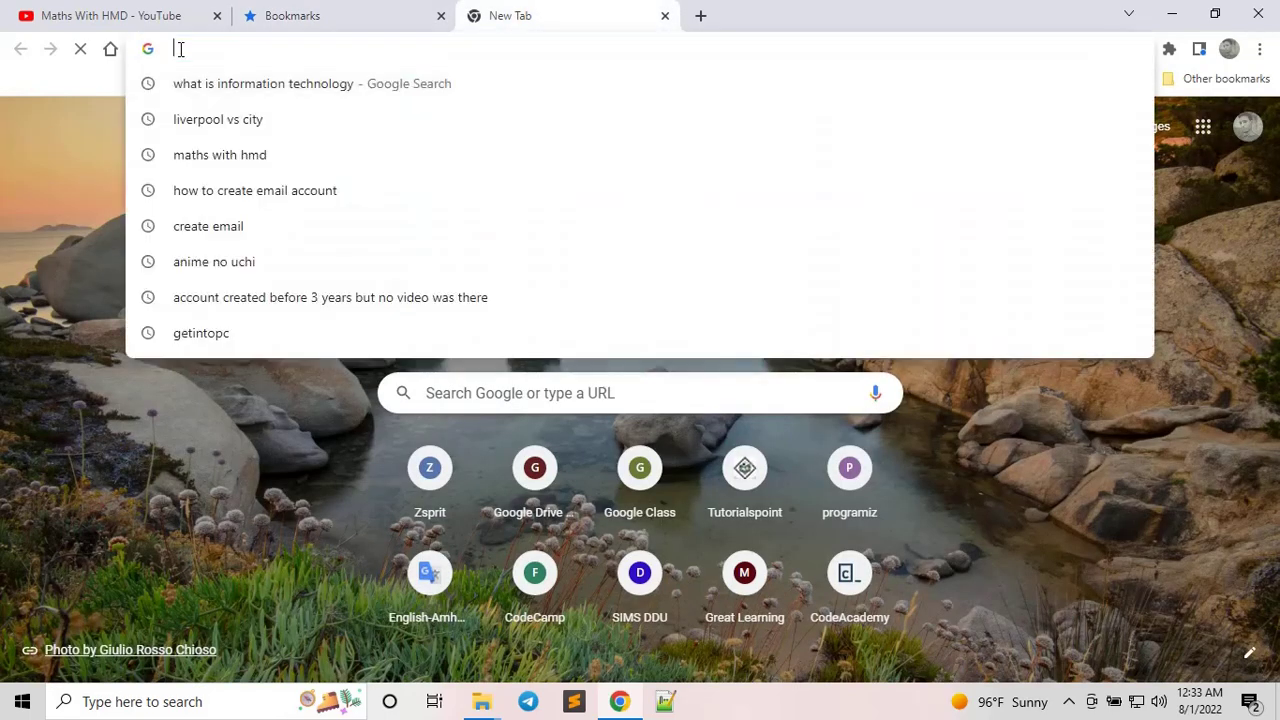
pyautogui.write('youtube')
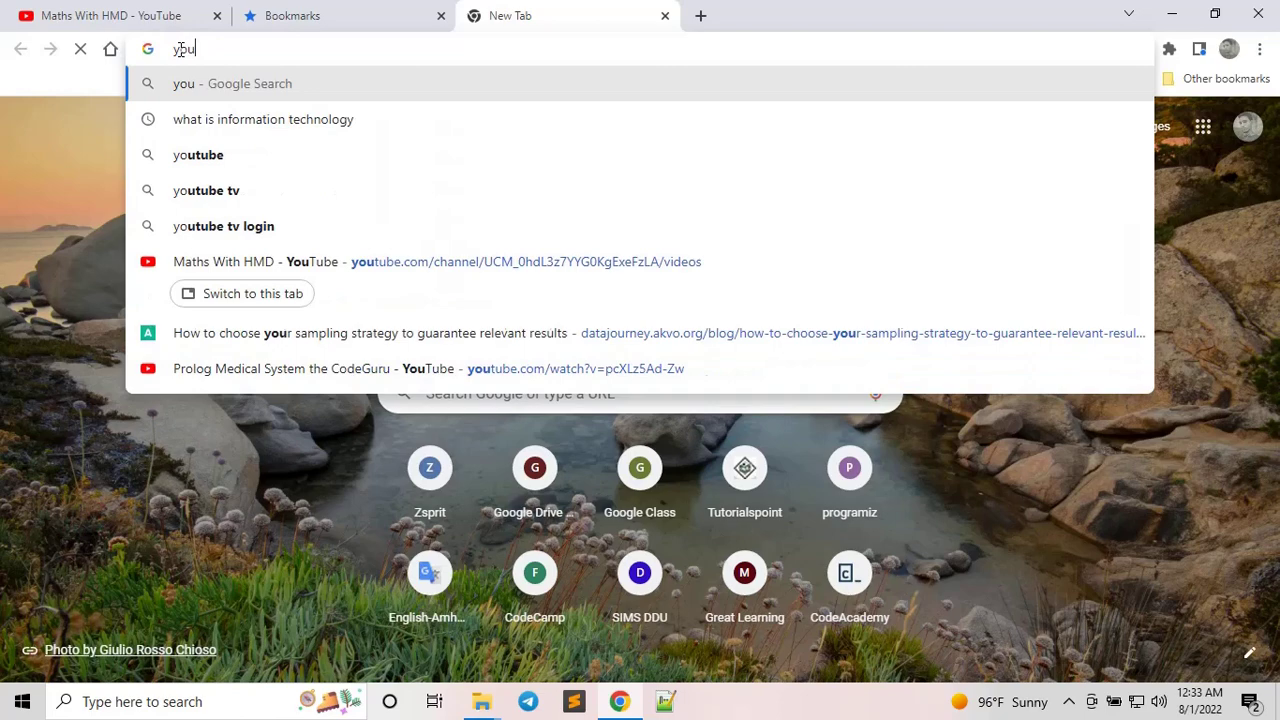
pyautogui.write('.com')
pyautogui.press('Return')
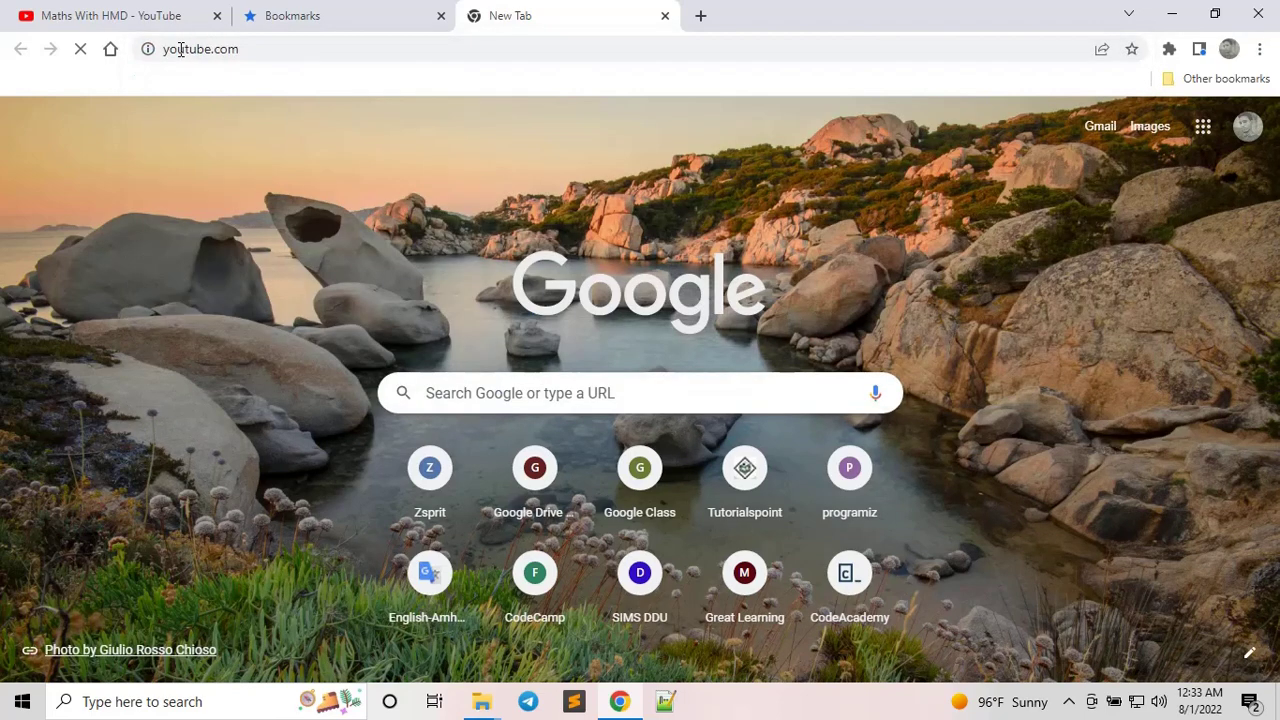
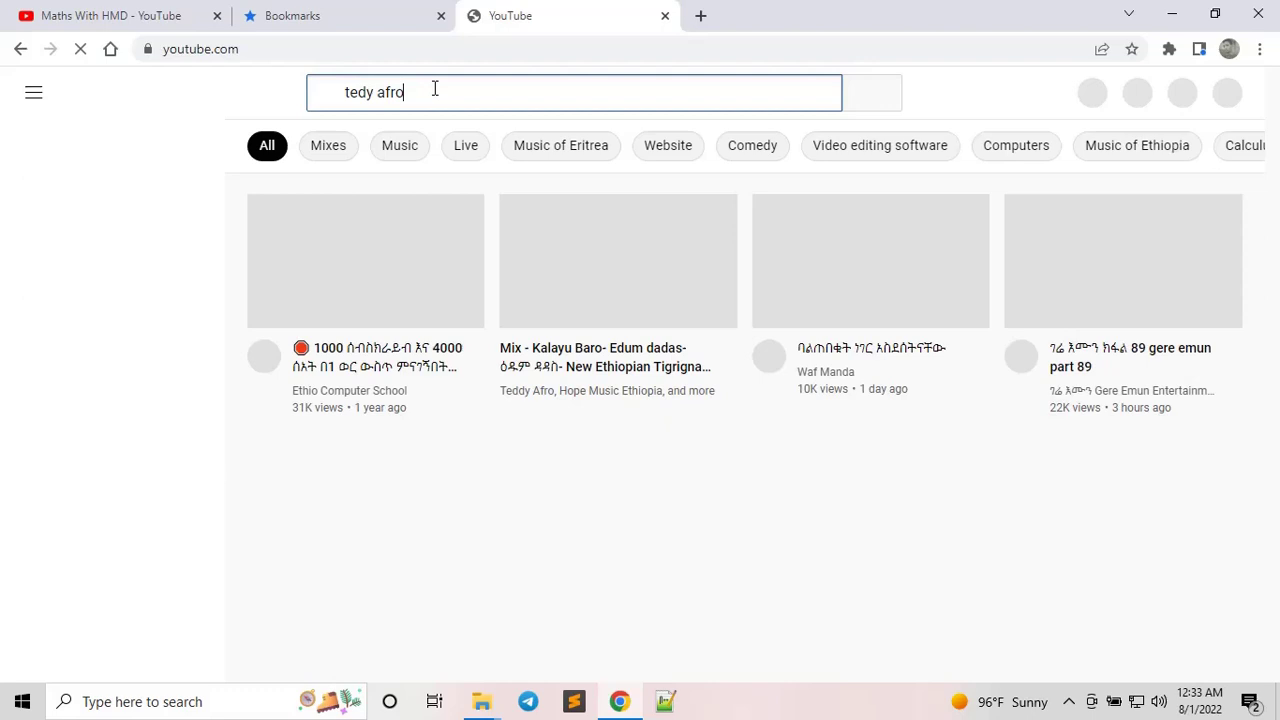
# Search YouTube for "tedy afro music" and open the first video, the official 2022 single with lyrics
pyautogui.write('music')
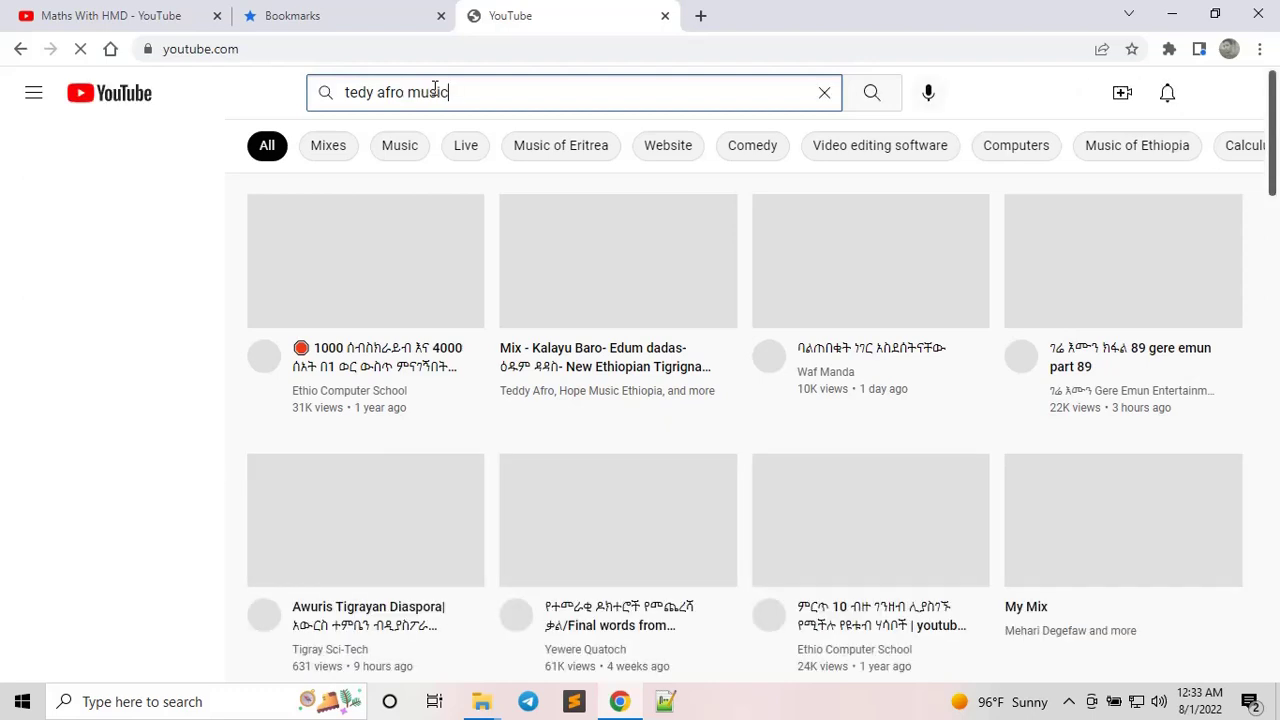
pyautogui.press('Return')
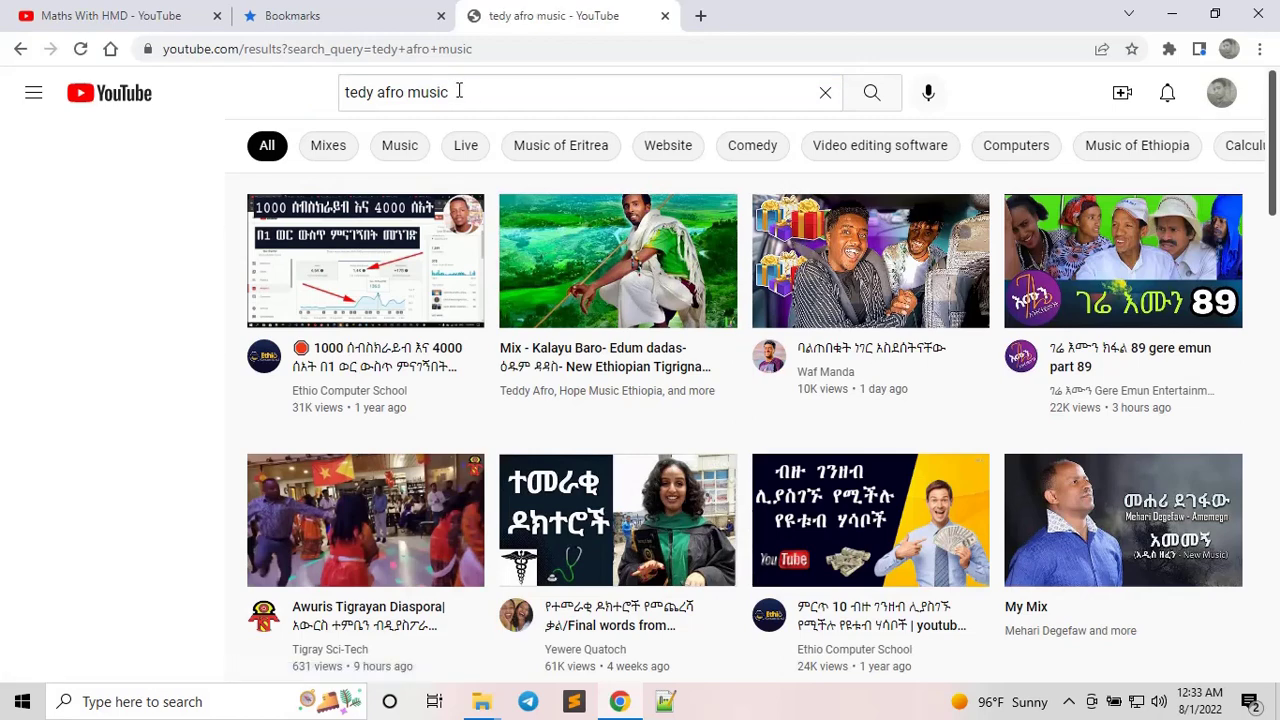
pyautogui.click(454, 90)
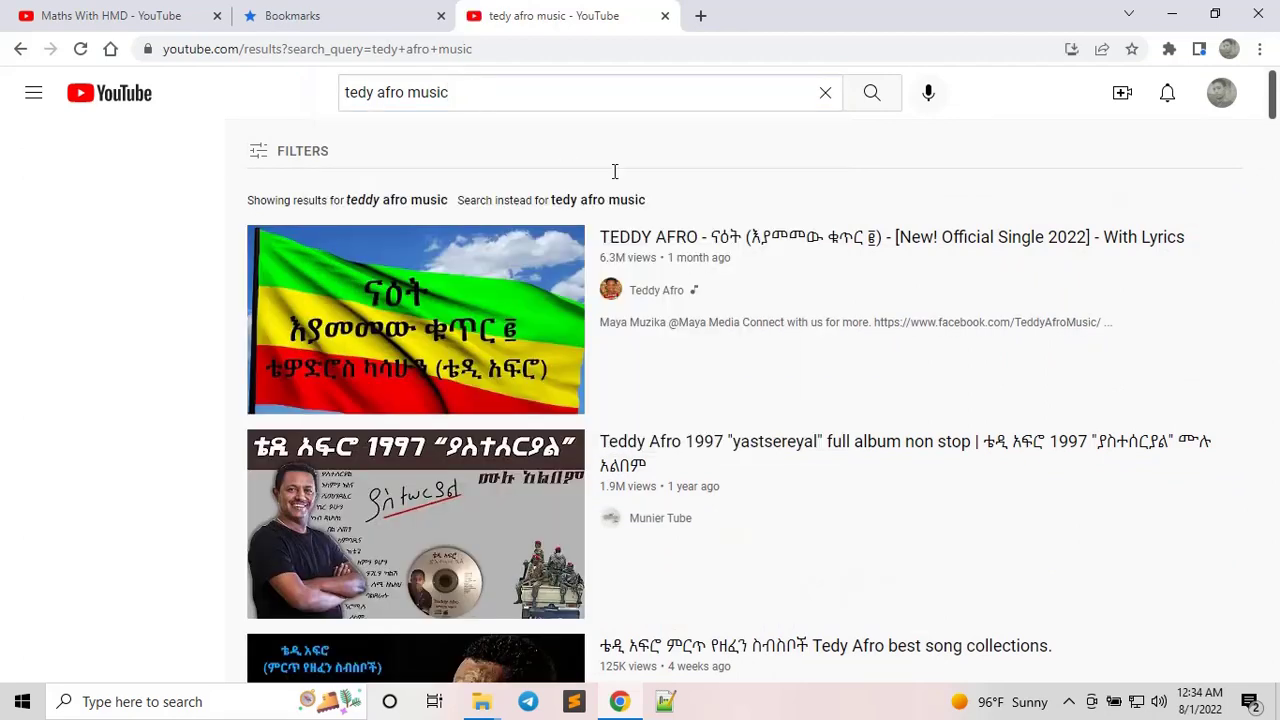
pyautogui.click(455, 291)
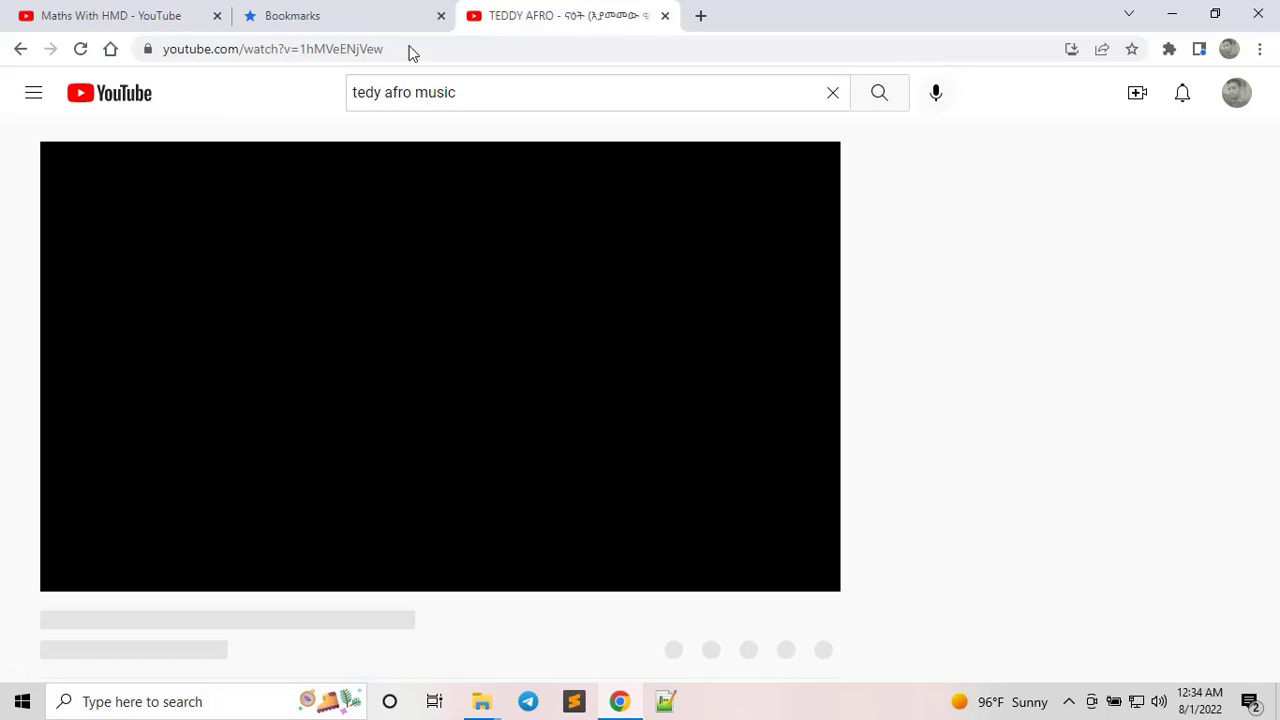
pyautogui.click(390, 52)
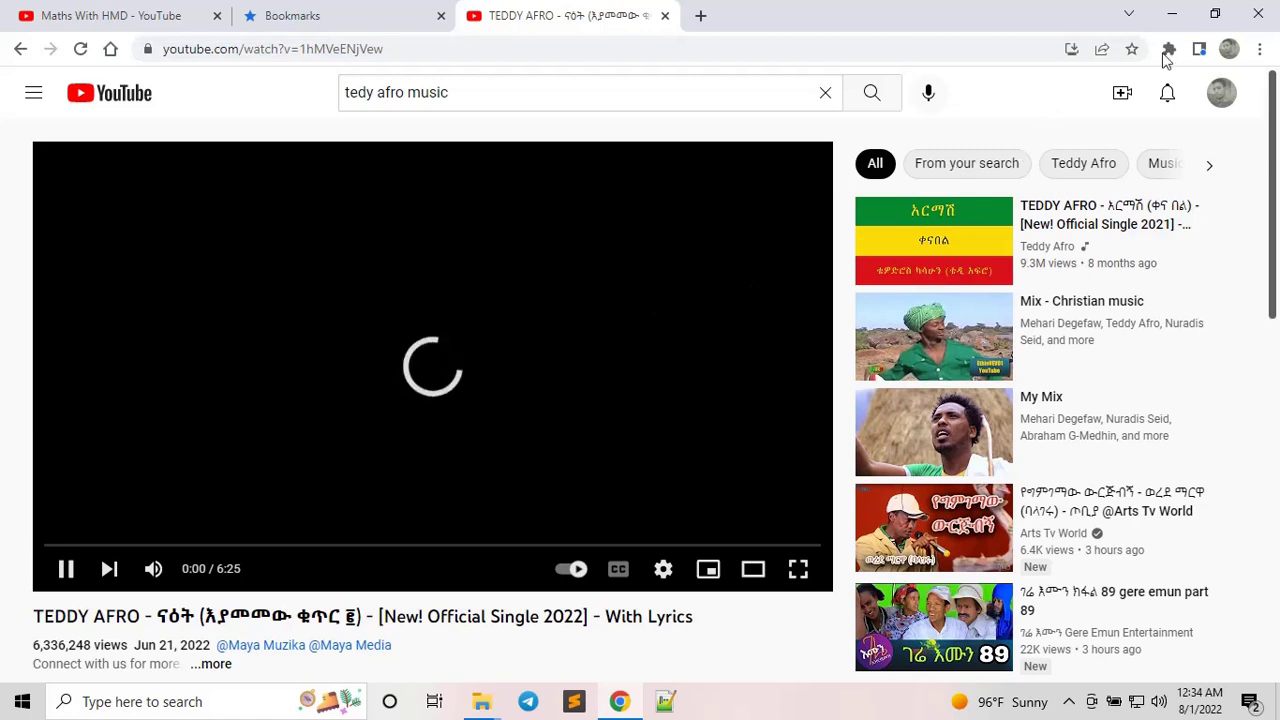
# Bookmark the open Teddy Afro video in the Best Music folder under Other bookmarks and close the video's tab
pyautogui.click(1131, 49)
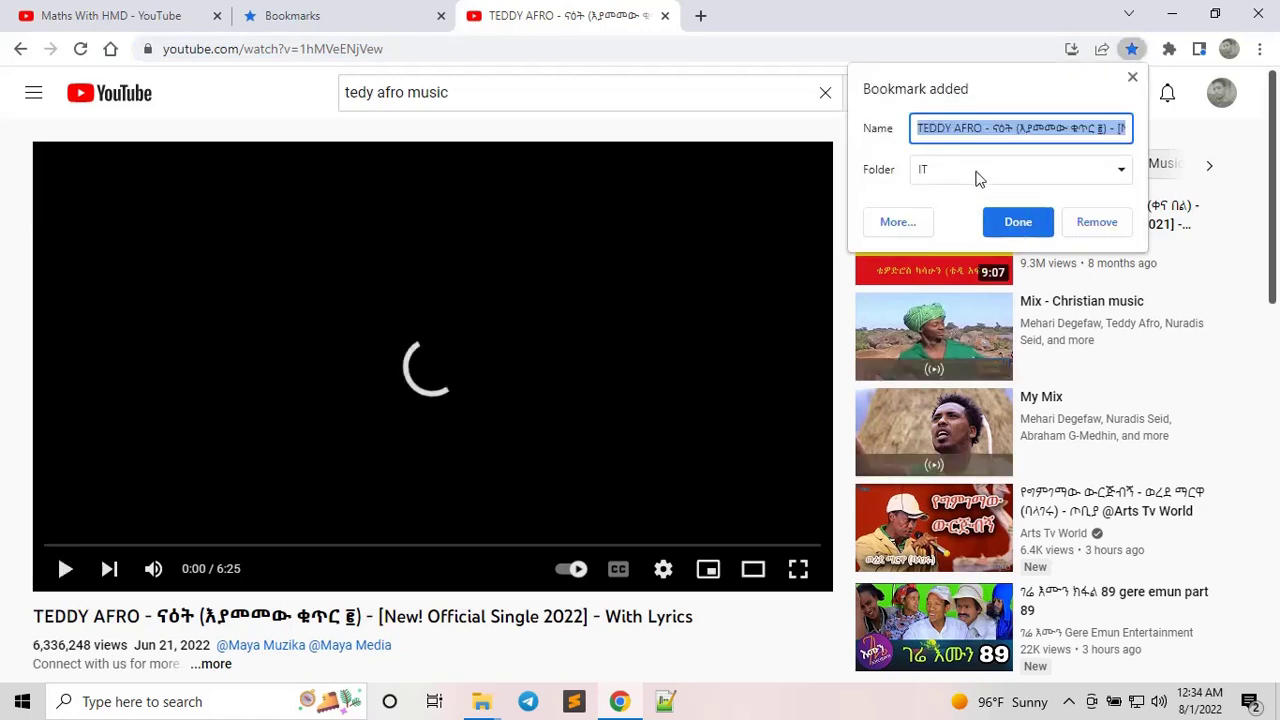
pyautogui.click(978, 178)
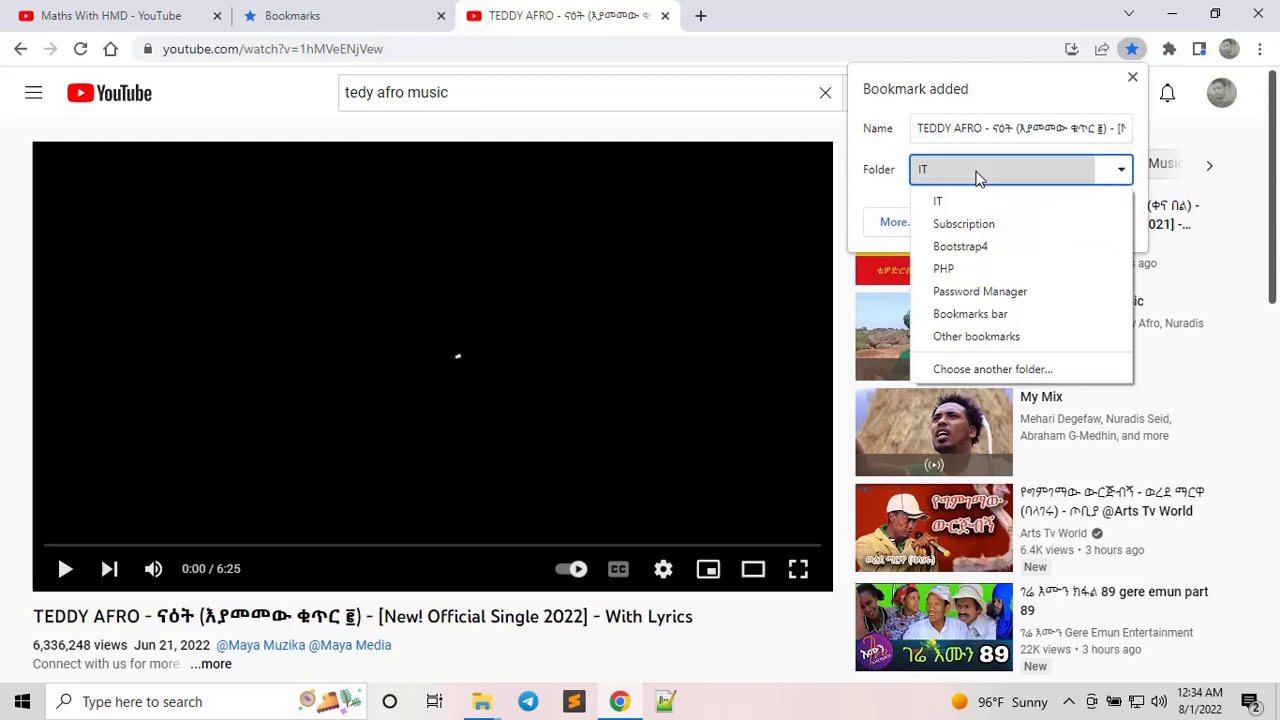
pyautogui.click(975, 338)
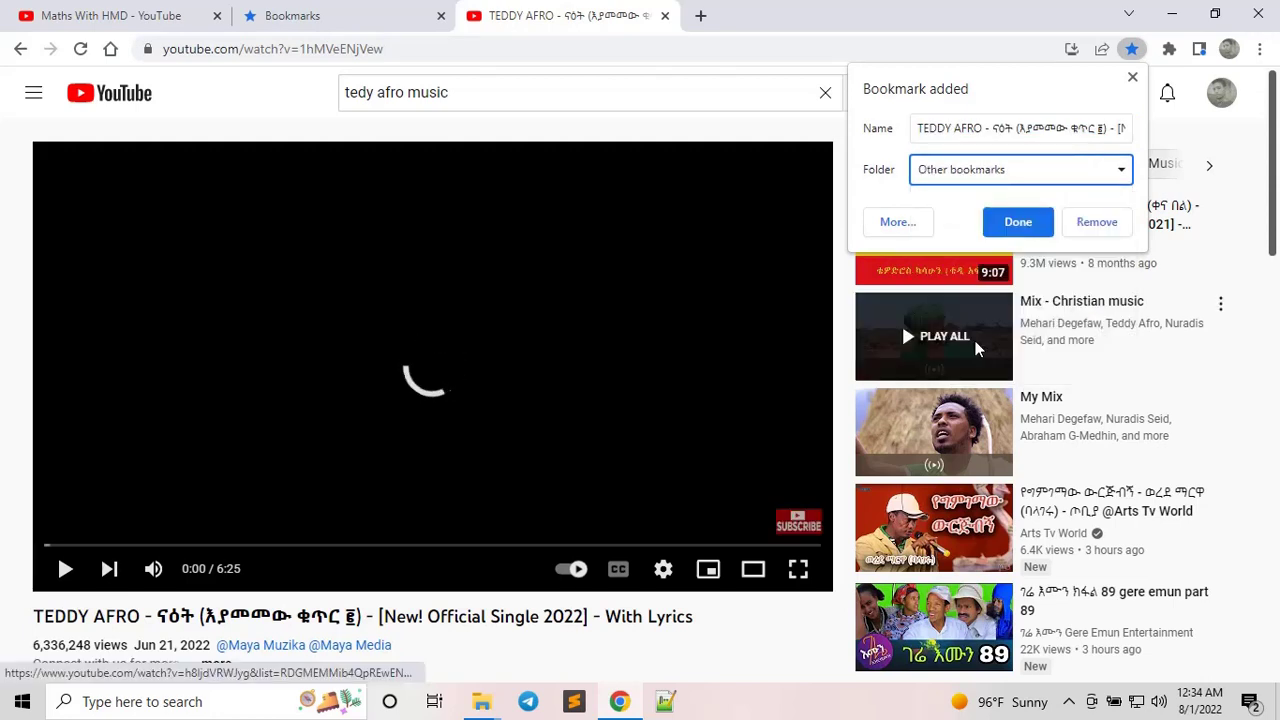
pyautogui.click(945, 170)
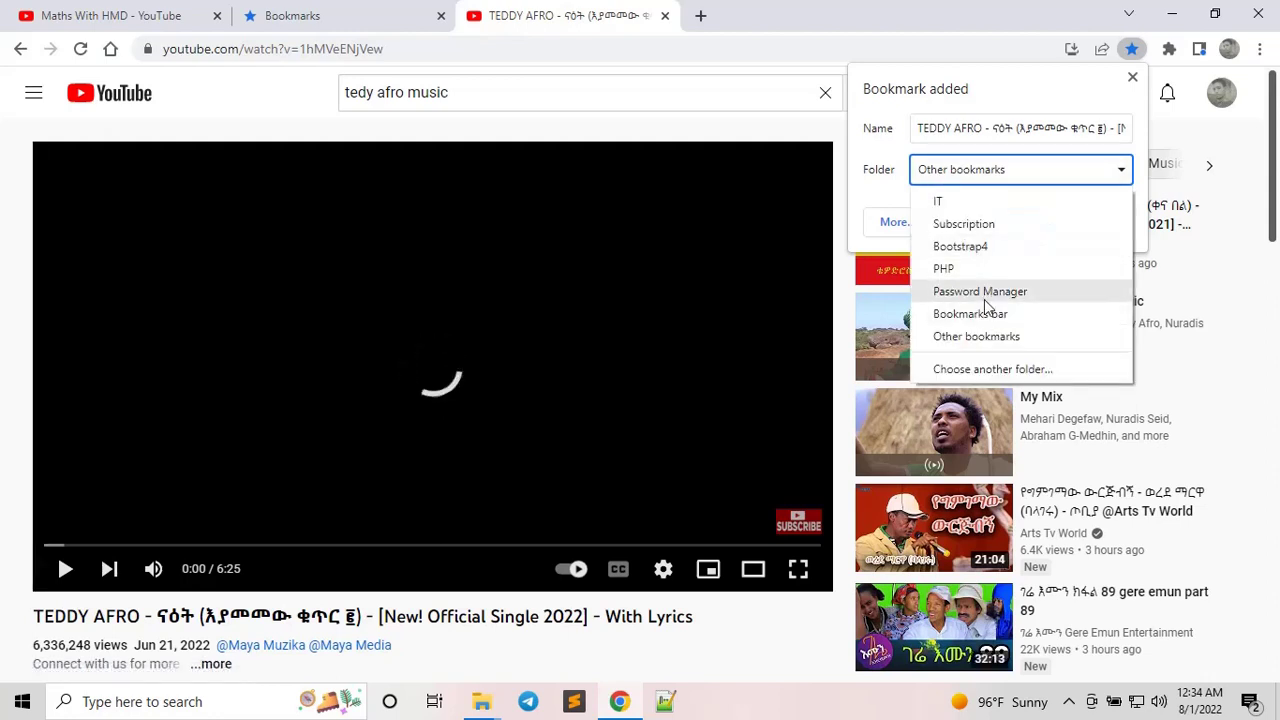
pyautogui.click(970, 369)
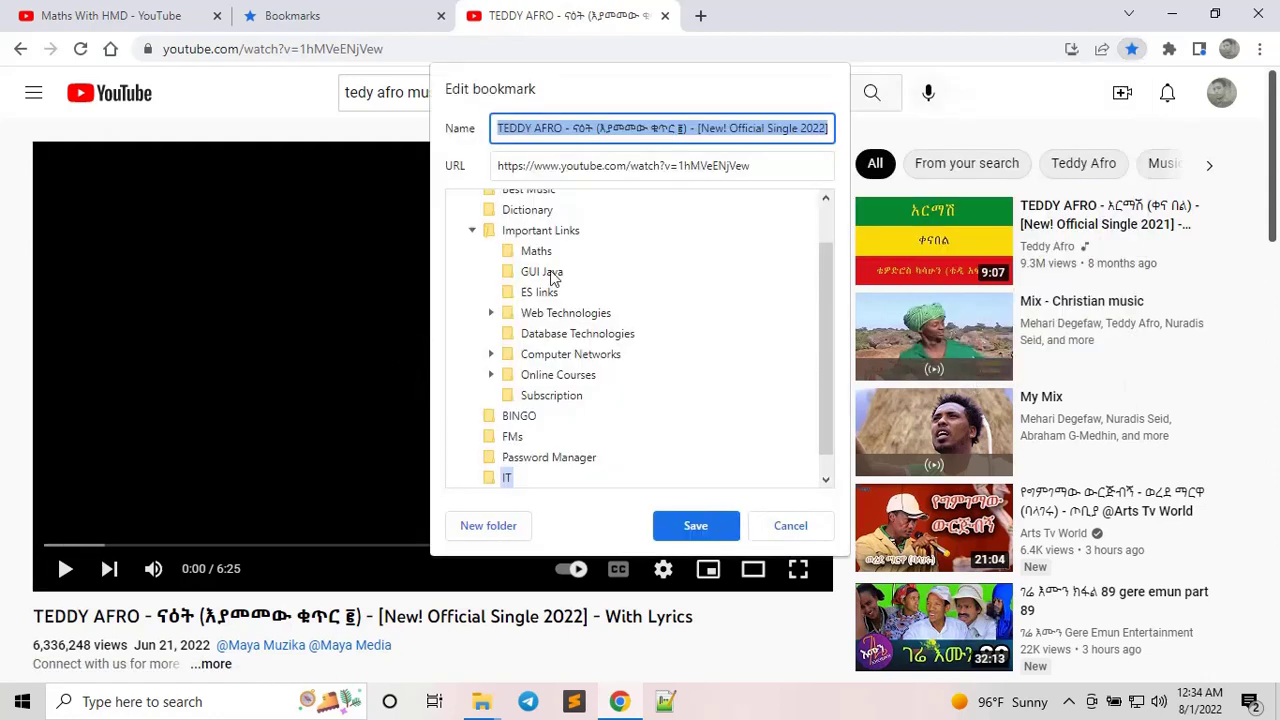
pyautogui.click(472, 230)
pyautogui.click(535, 242)
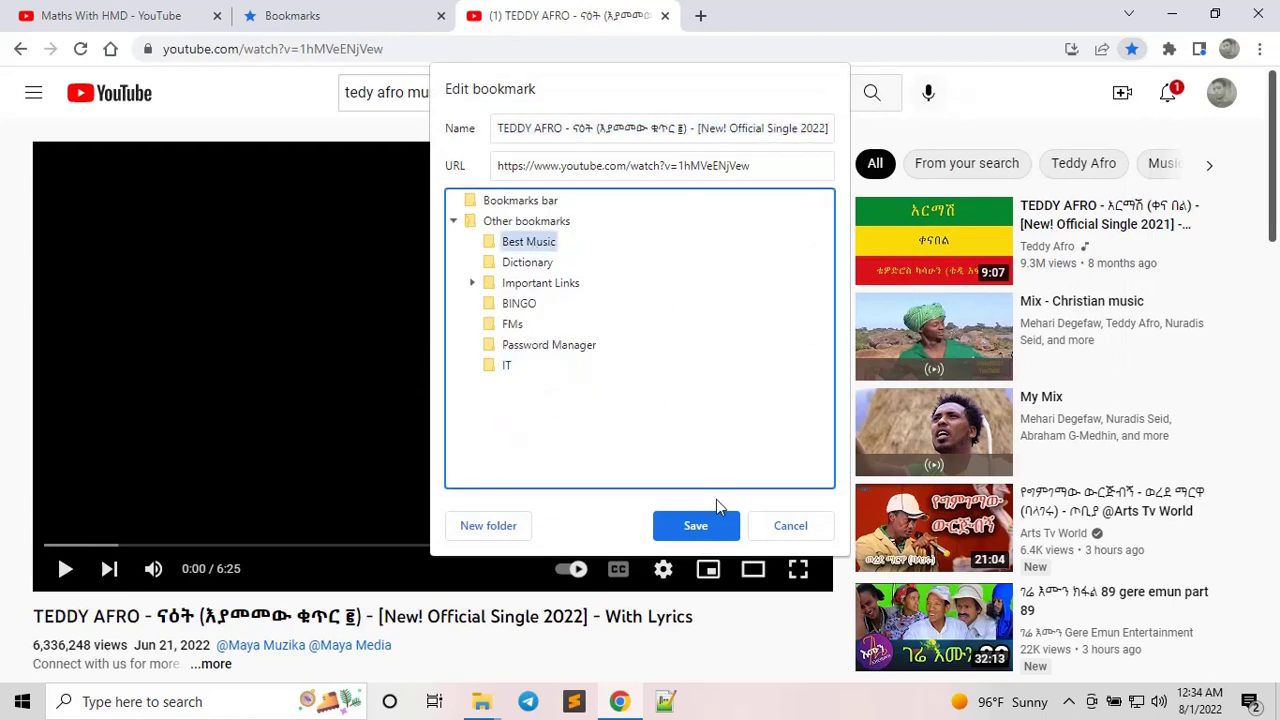
pyautogui.click(692, 527)
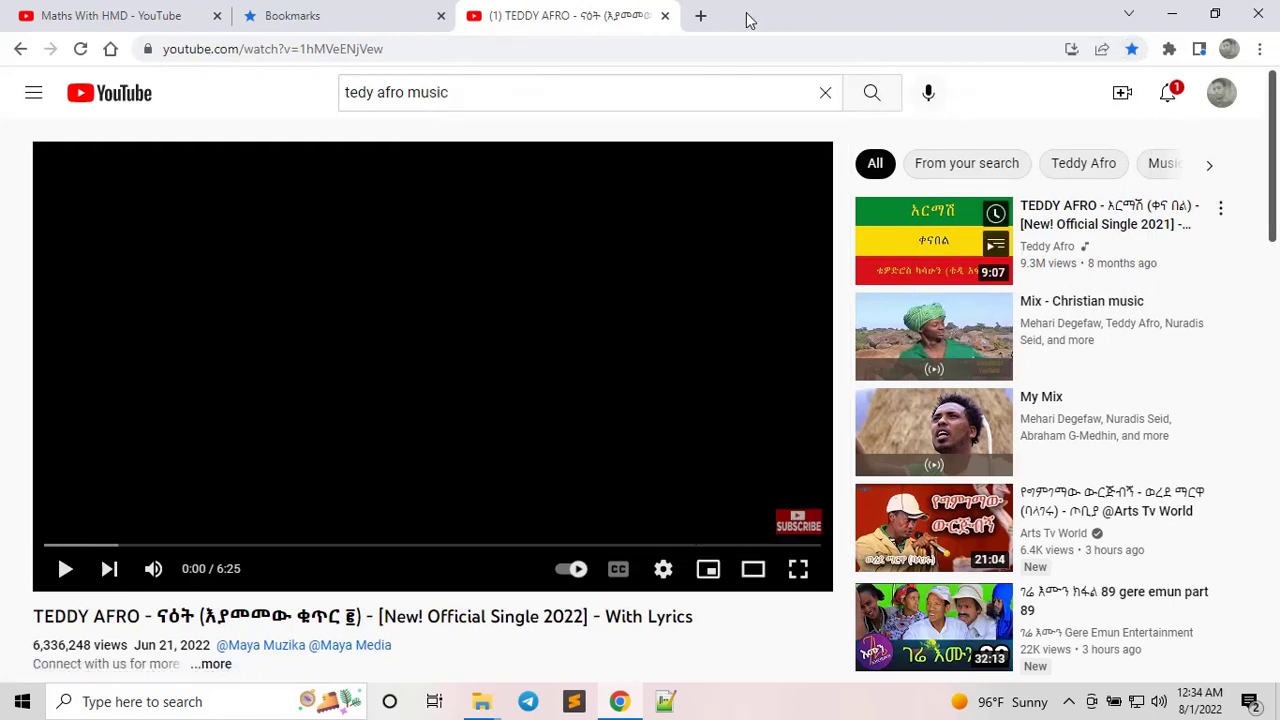
pyautogui.click(664, 16)
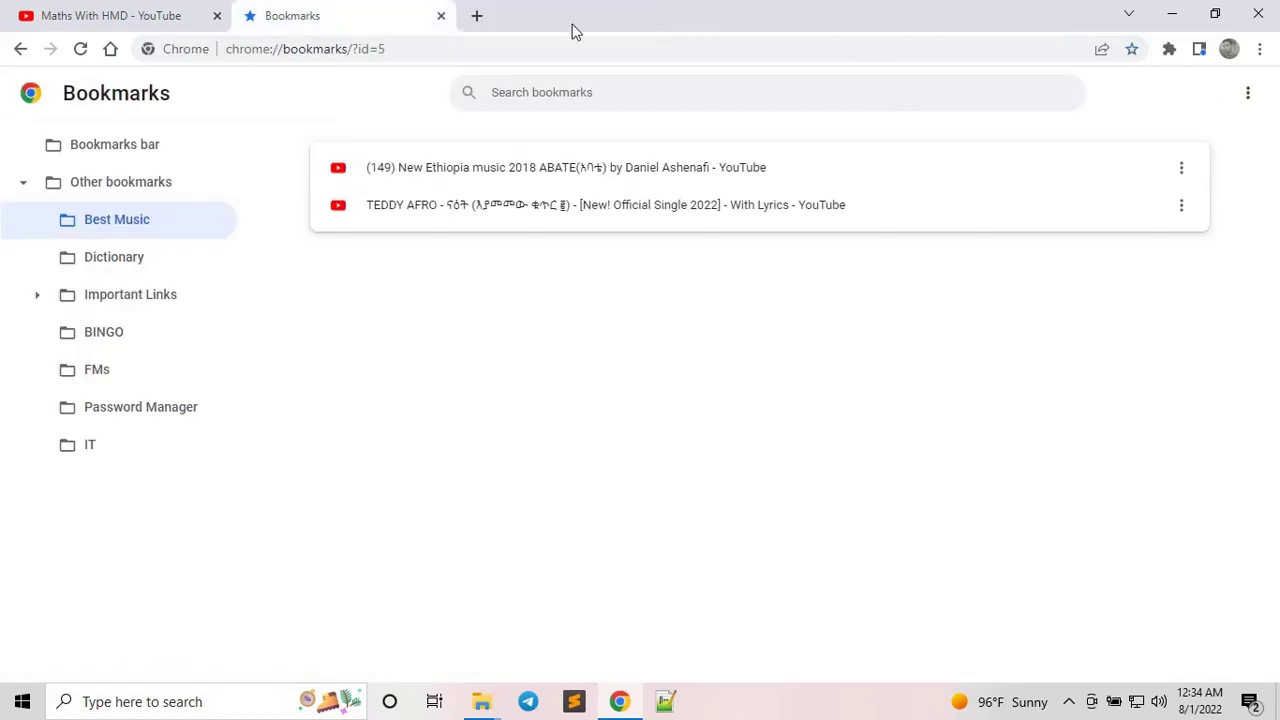
# Bring up the bookmark manager from a new browser tab and display the contents of the Best Music folder
pyautogui.click(477, 17)
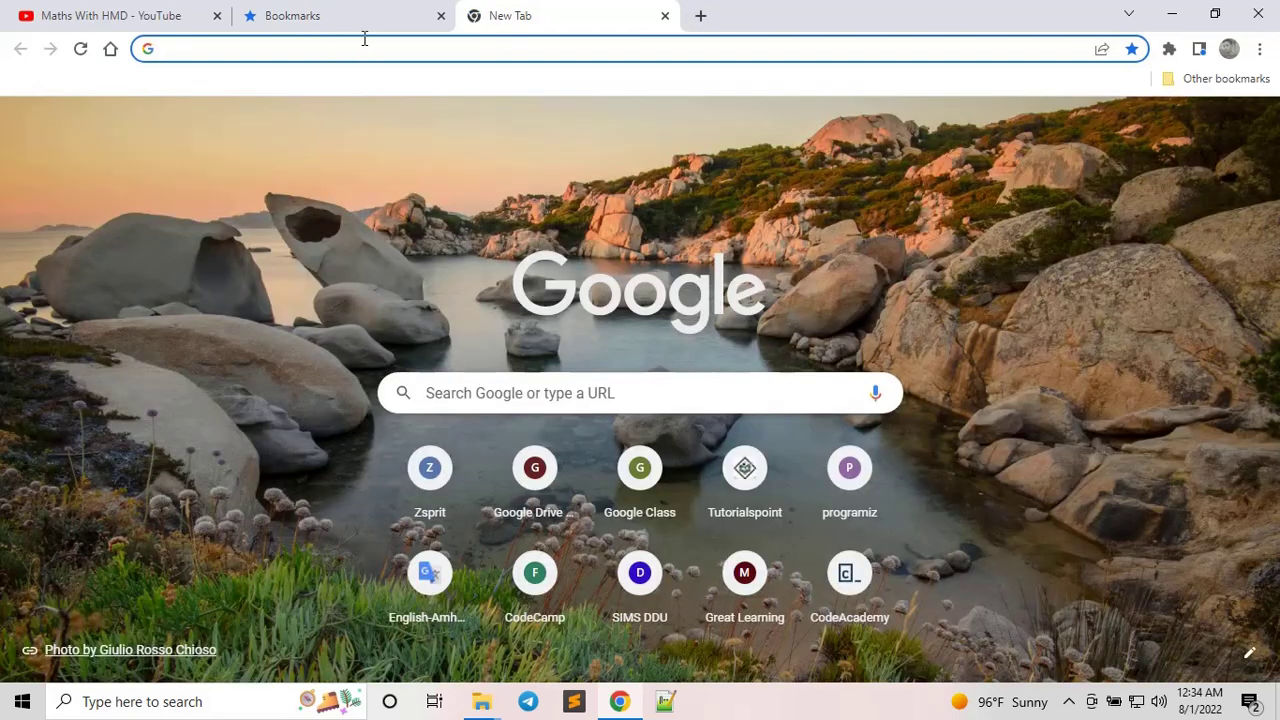
pyautogui.click(1260, 49)
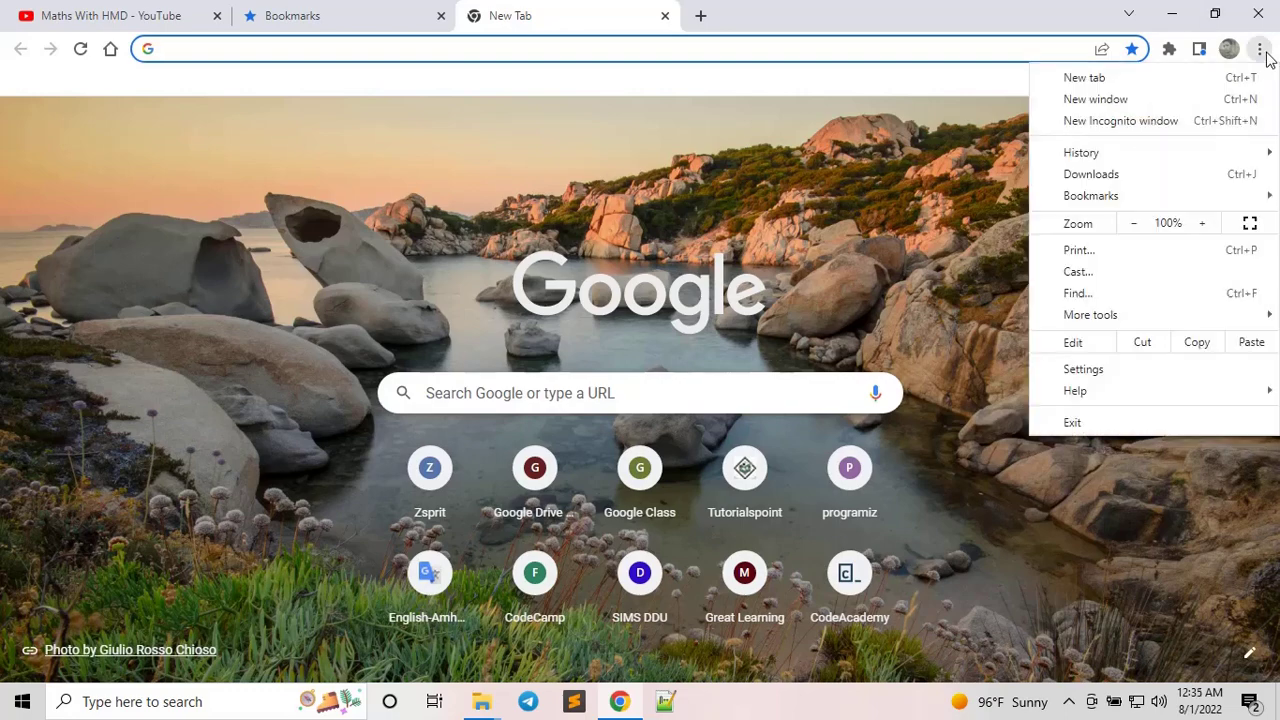
pyautogui.moveTo(1100, 200)
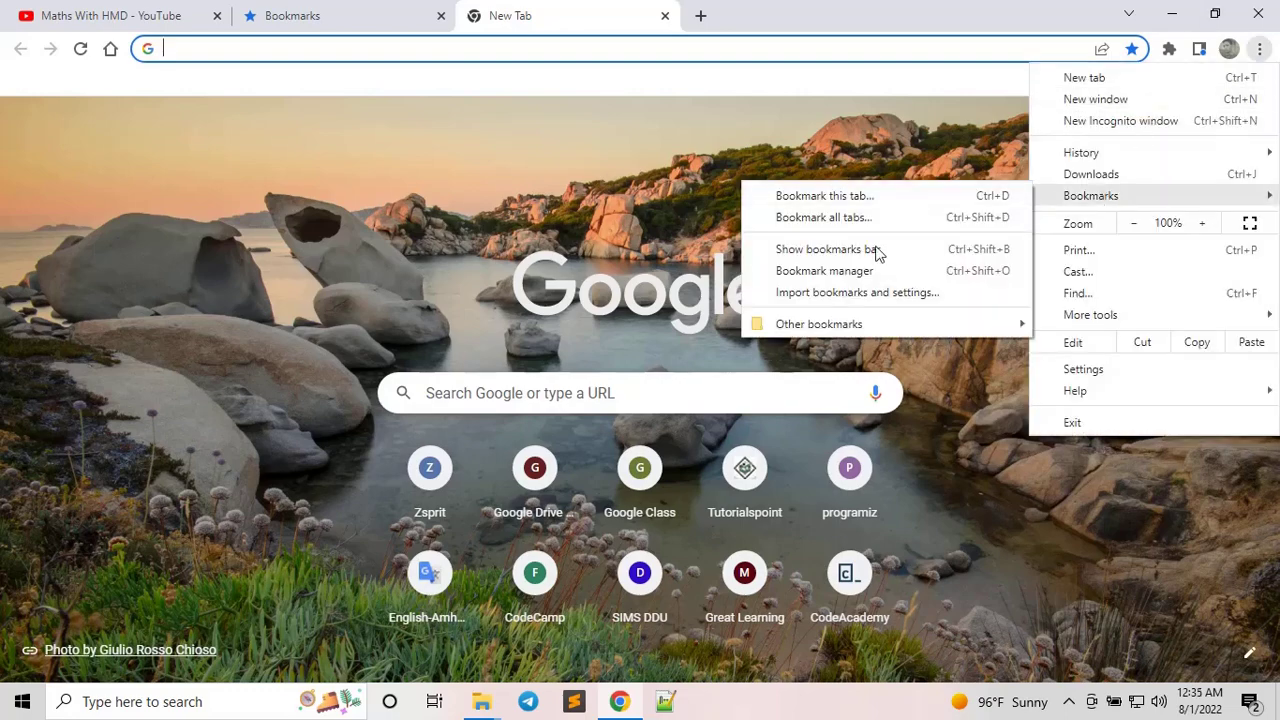
pyautogui.click(826, 271)
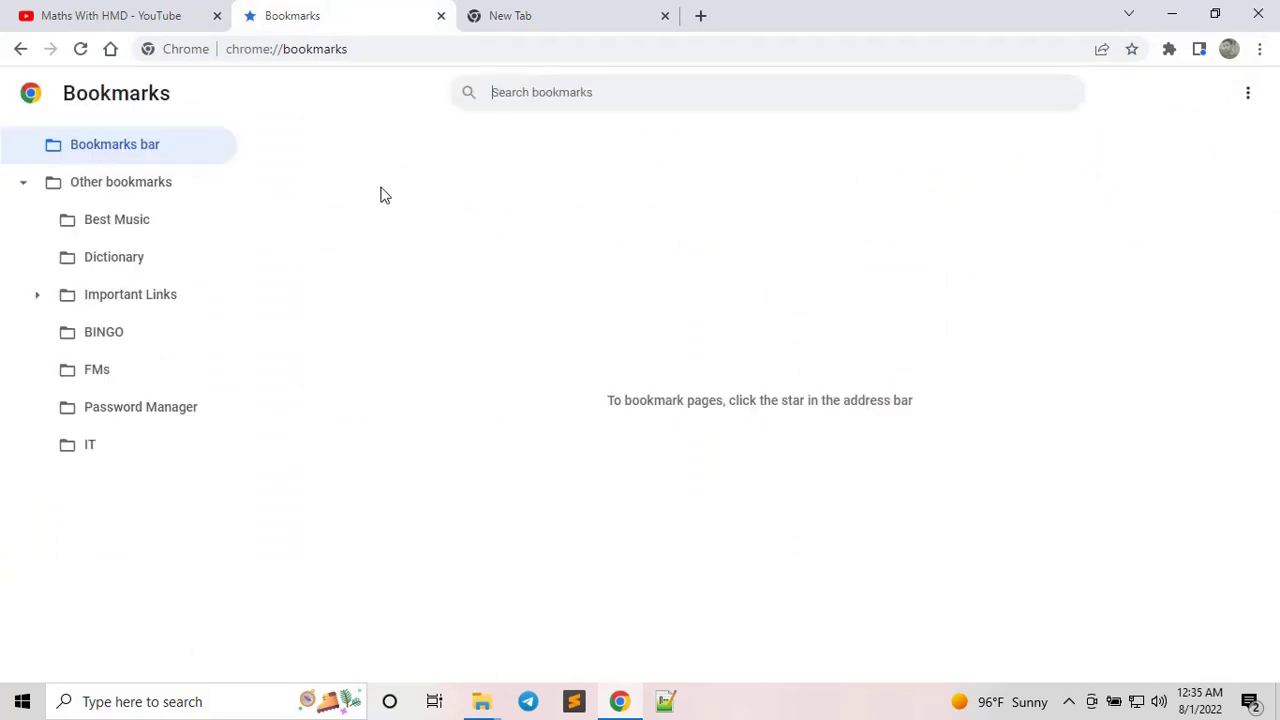
pyautogui.click(108, 238)
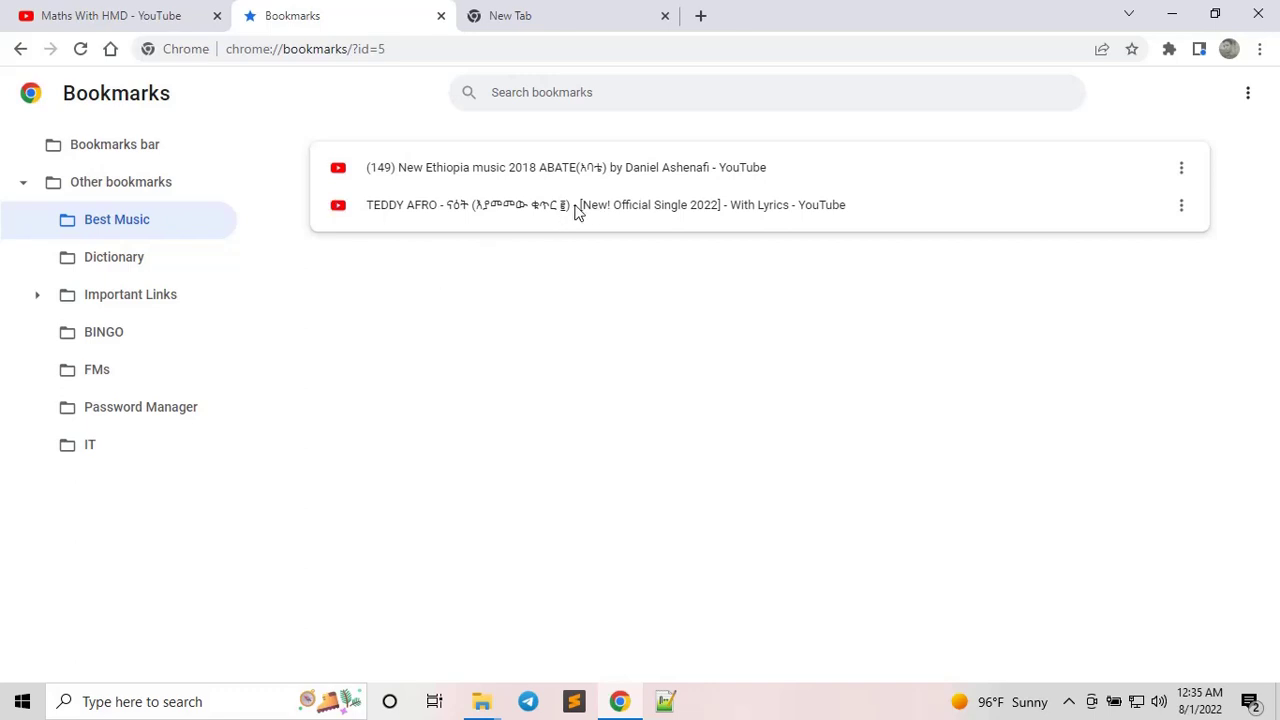
# Open the saved Teddy Afro video to check its address, close its tab and return to the bookmark manager
pyautogui.doubleClick(453, 210)
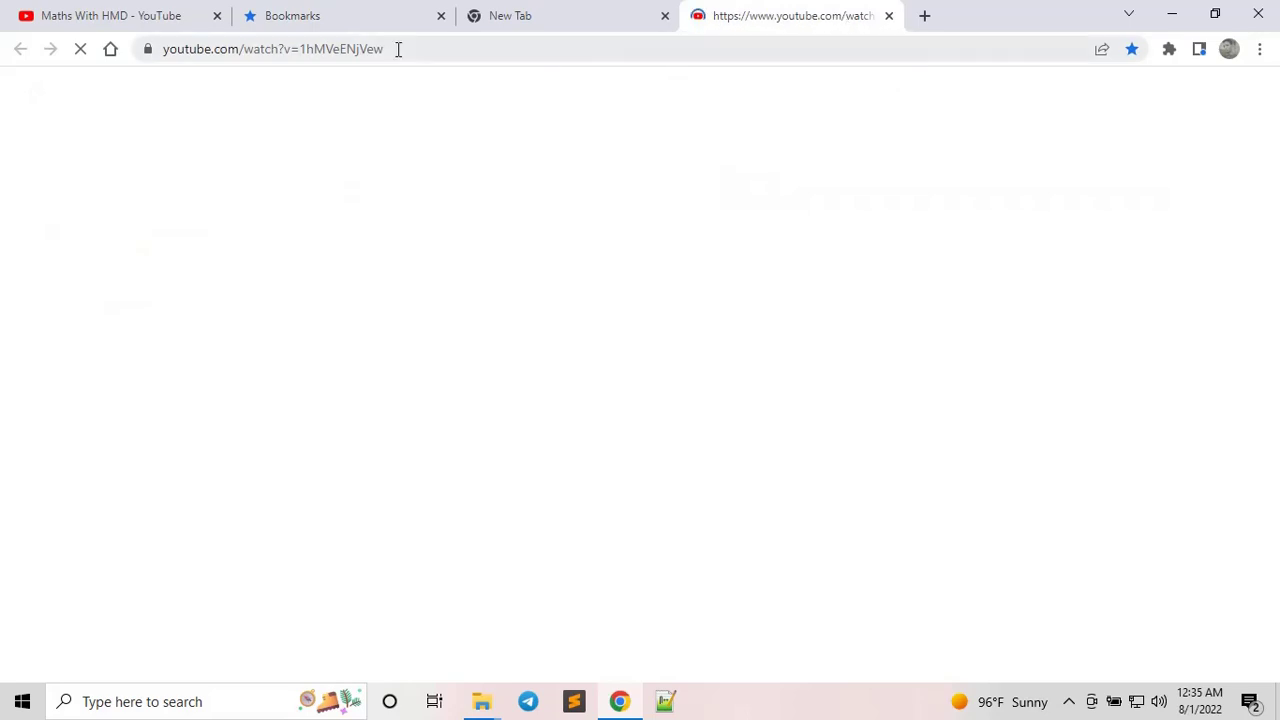
pyautogui.moveTo(397, 48); pyautogui.dragTo(103, 34)
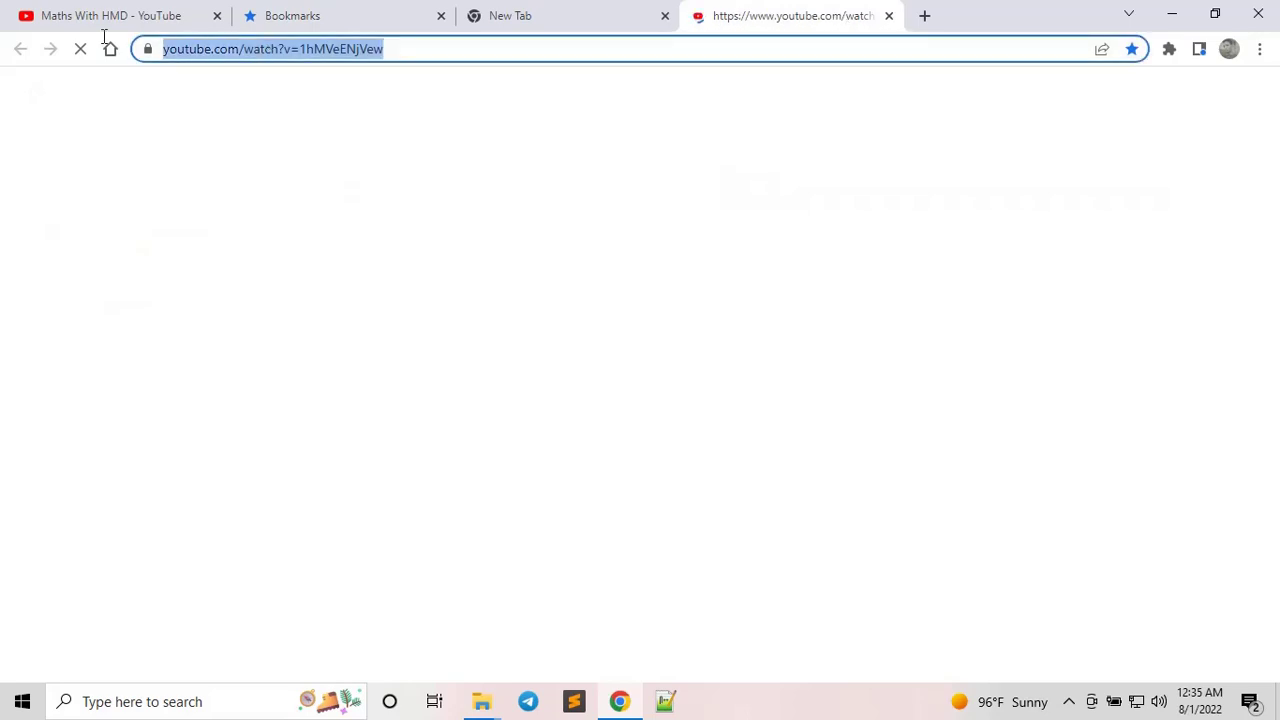
pyautogui.click(890, 17)
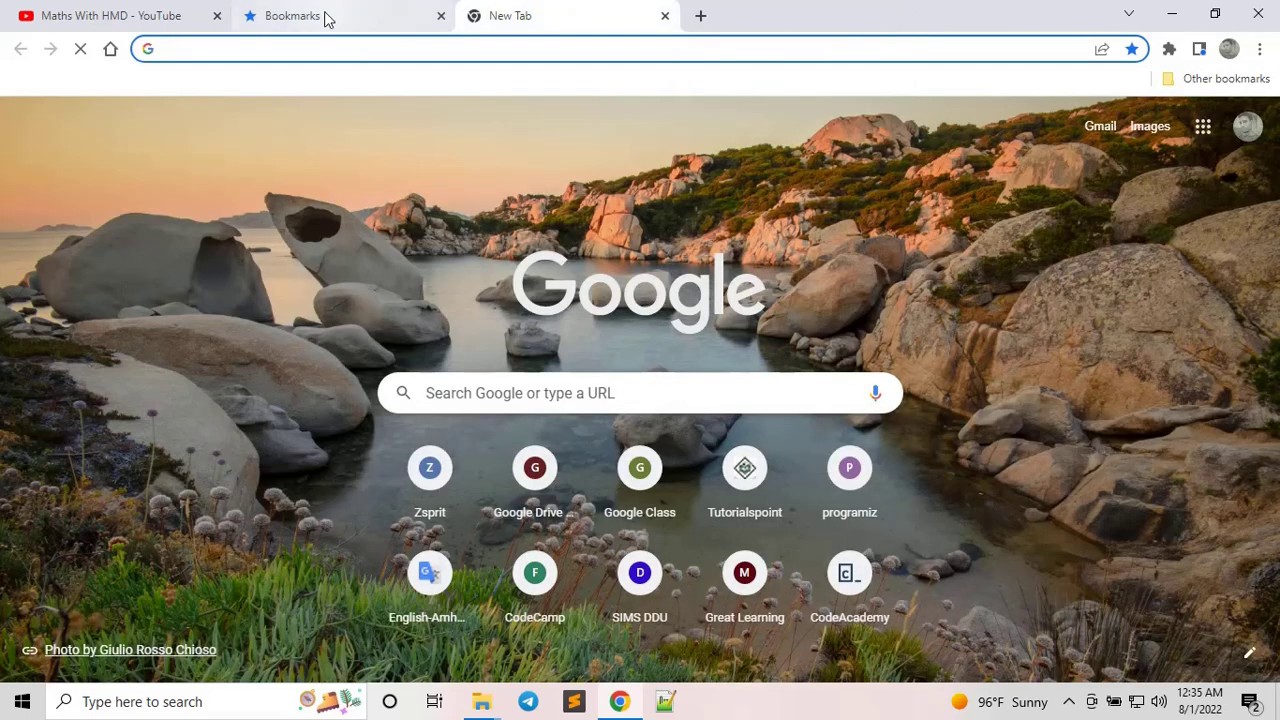
pyautogui.click(326, 17)
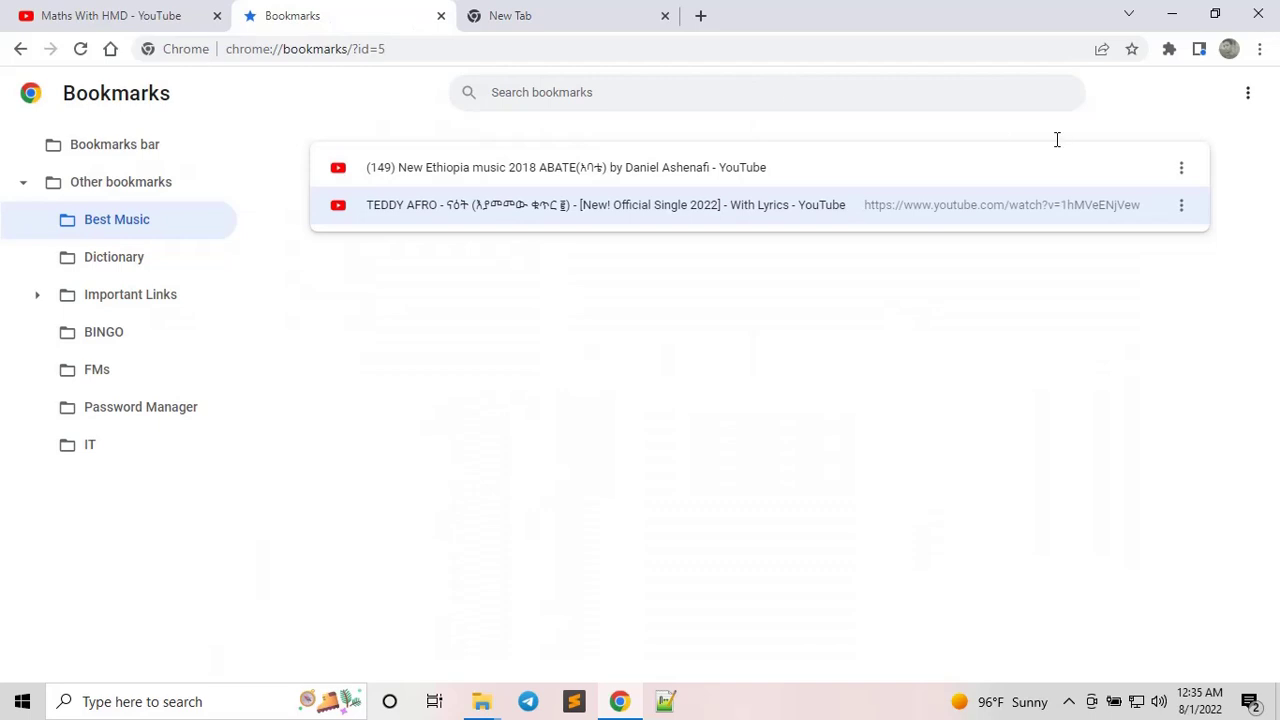